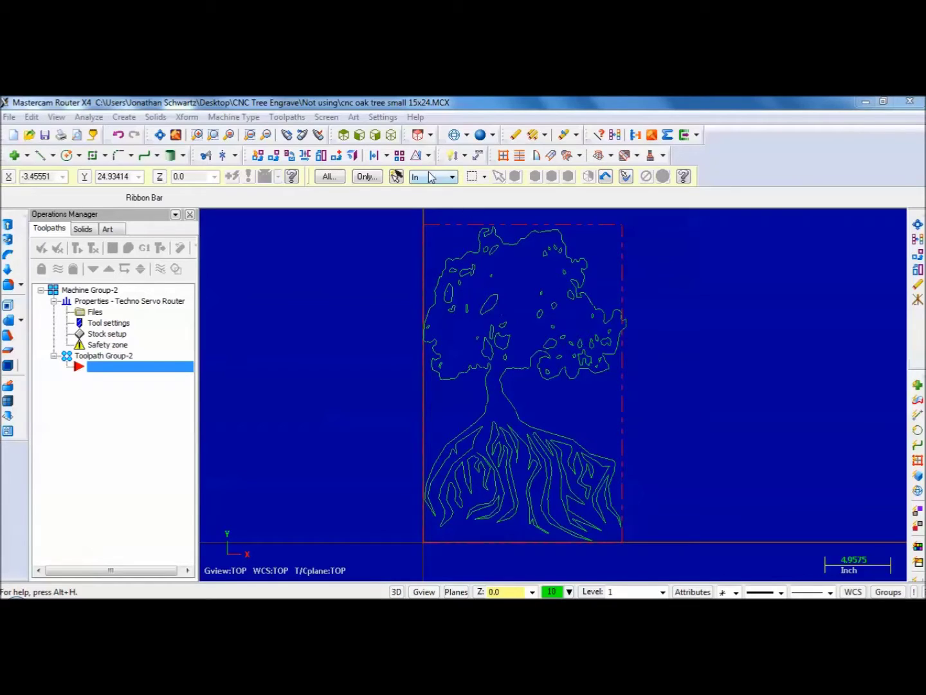
- Review the stock setup properties and accept them unchanged
left_click(354, 117)
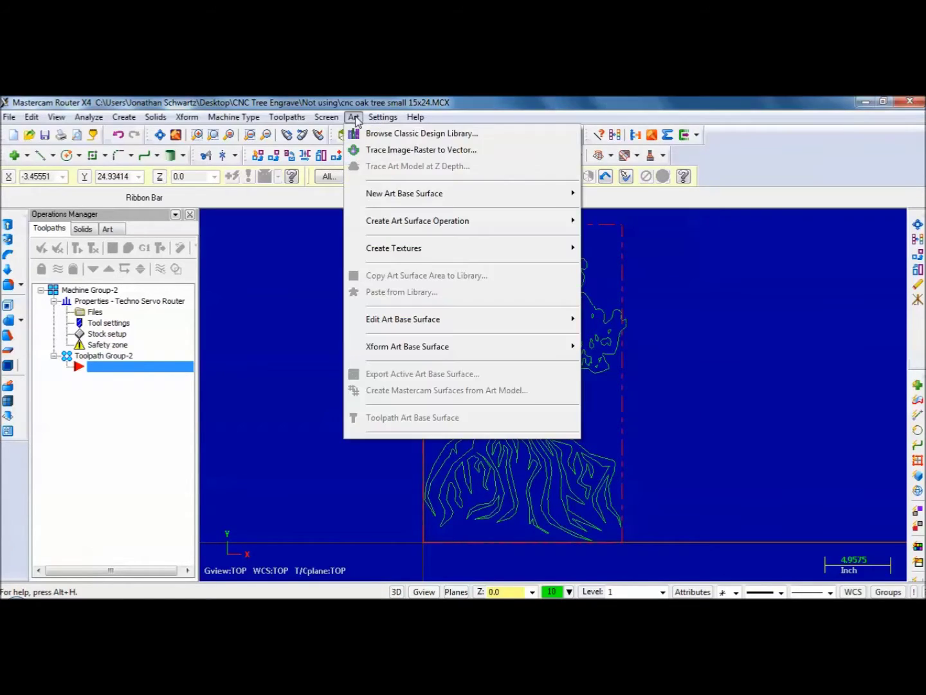
left_click(299, 275)
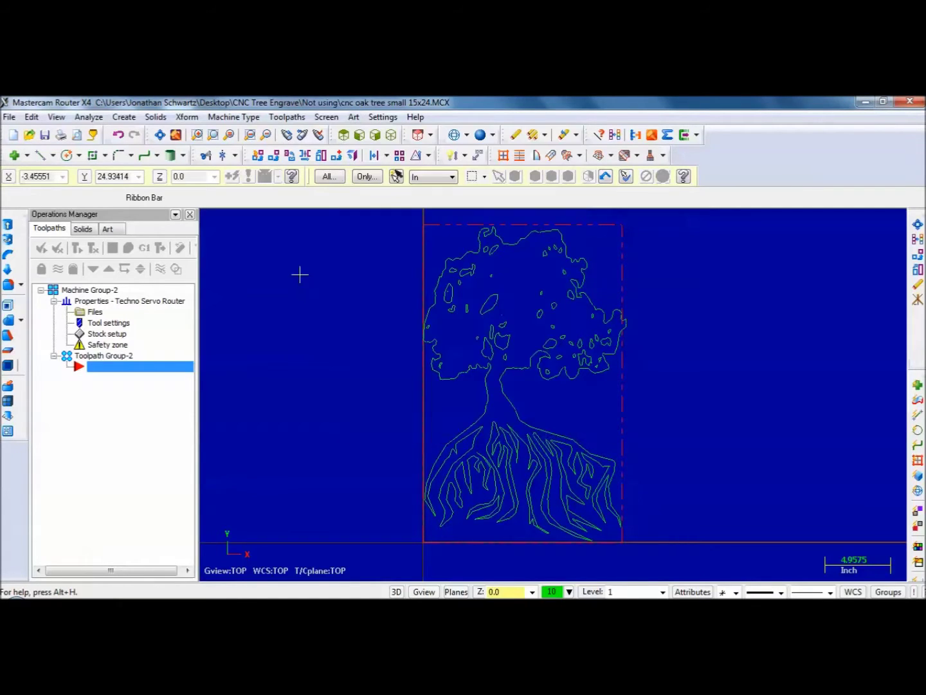
left_click(353, 117)
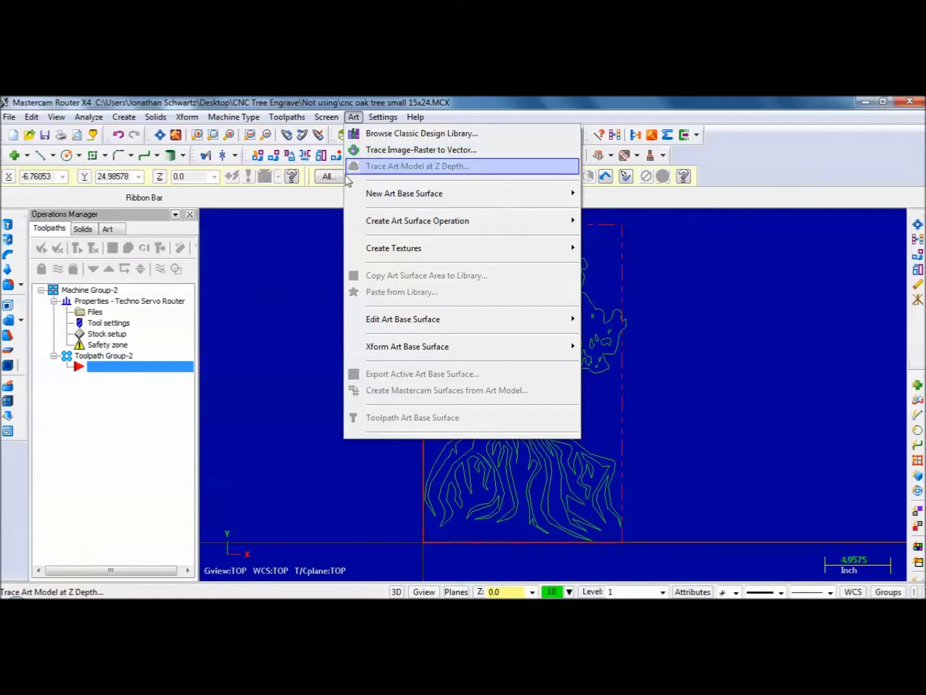
left_click(249, 289)
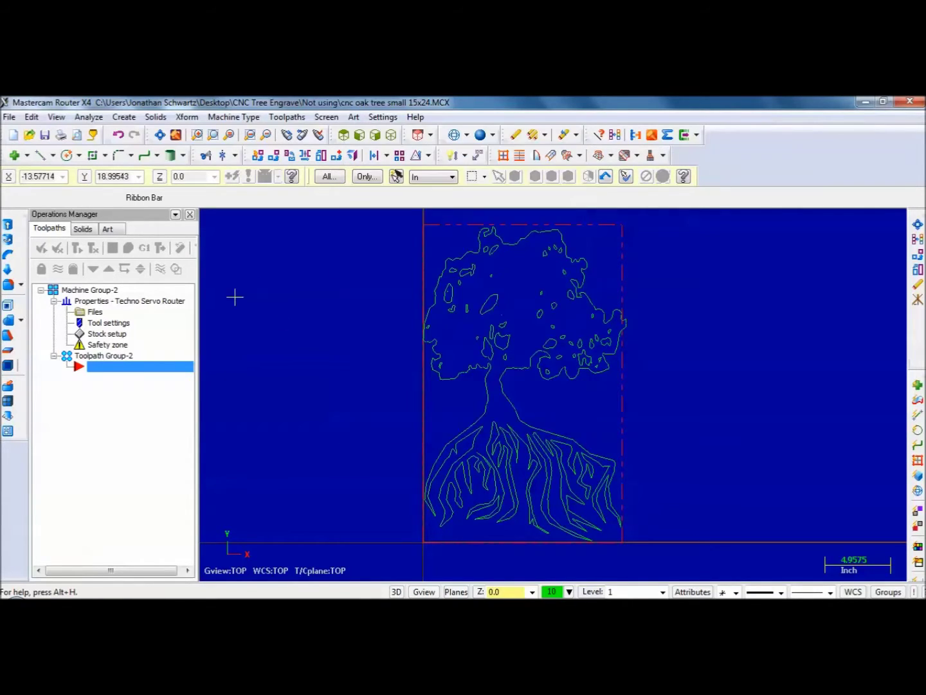
left_click(107, 333)
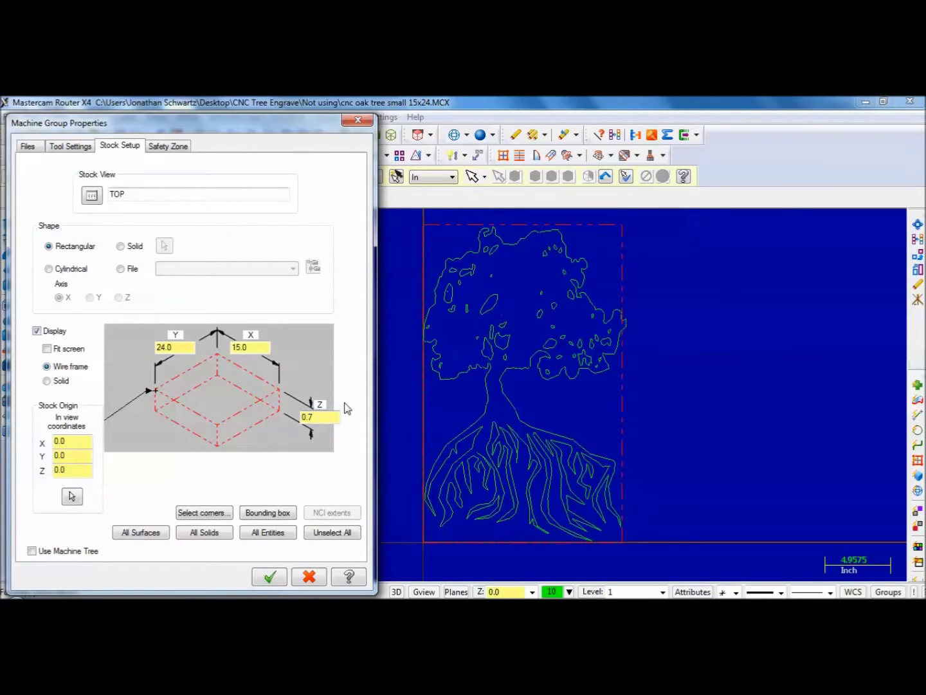
left_click(270, 577)
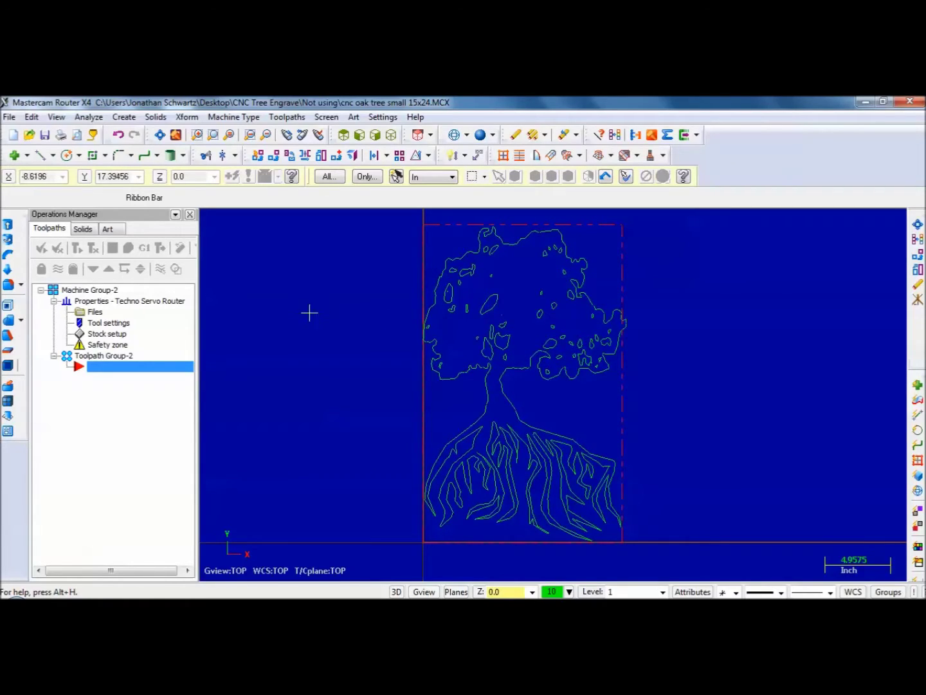
- Build a rectangular art base surface with upper right corner X 15, Y 24
left_click(354, 118)
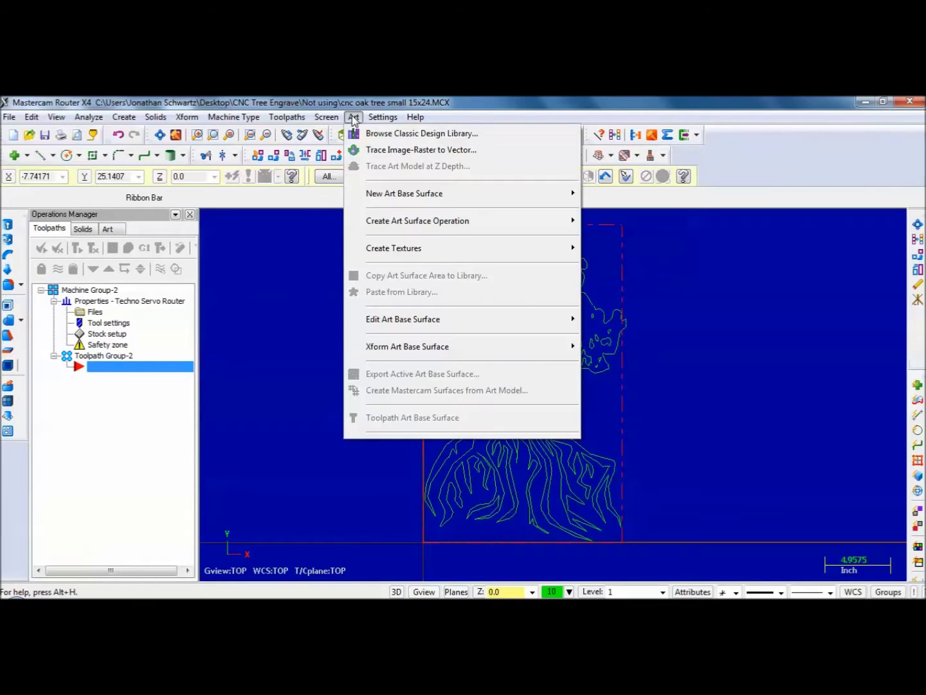
mouse_move(397, 195)
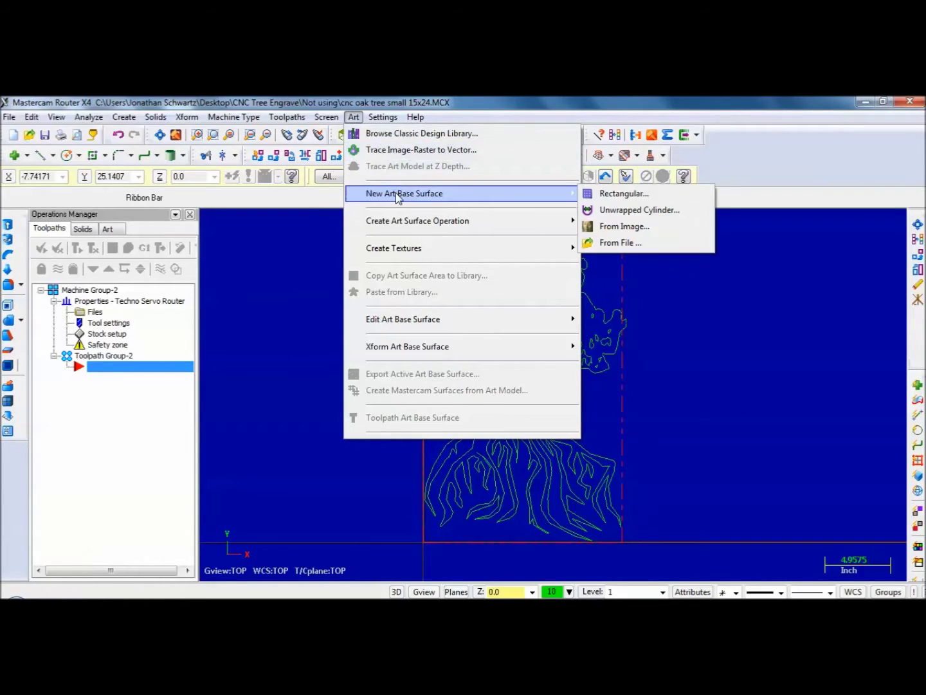
left_click(603, 194)
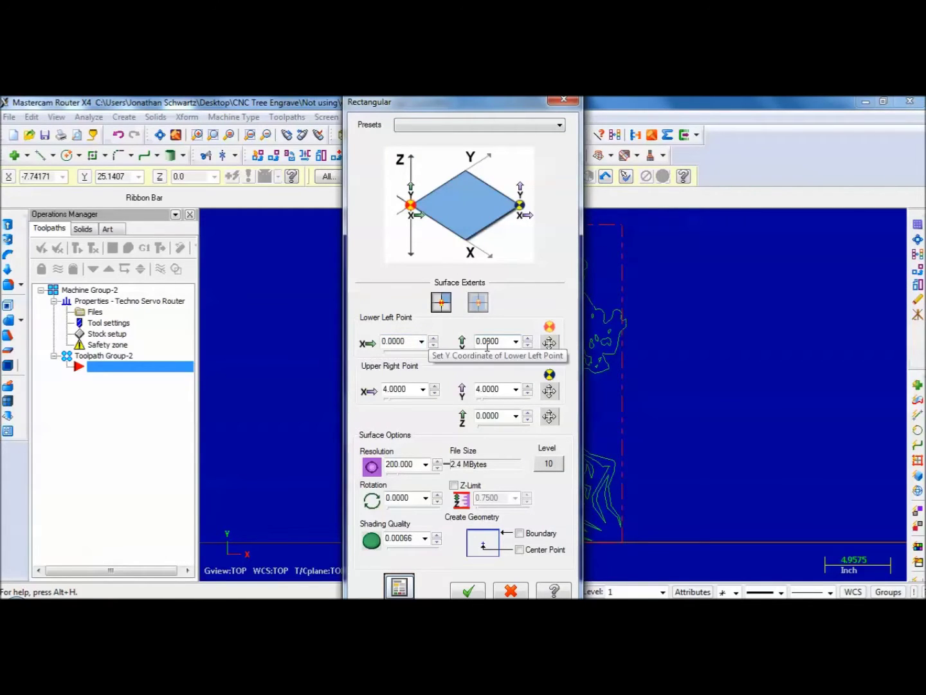
double_click(410, 389)
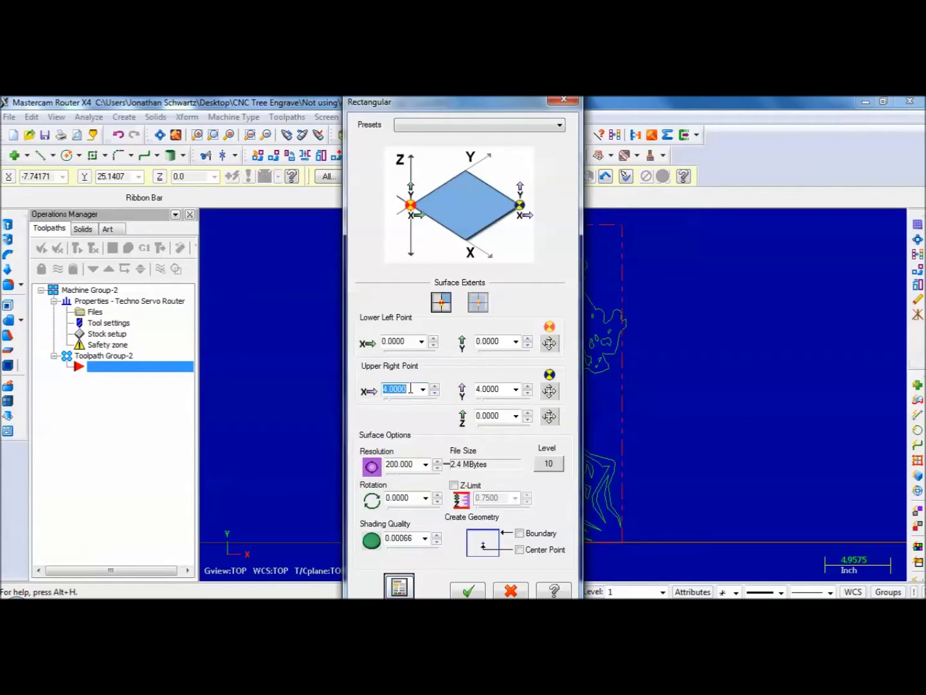
type("15")
double_click(500, 390)
type("24")
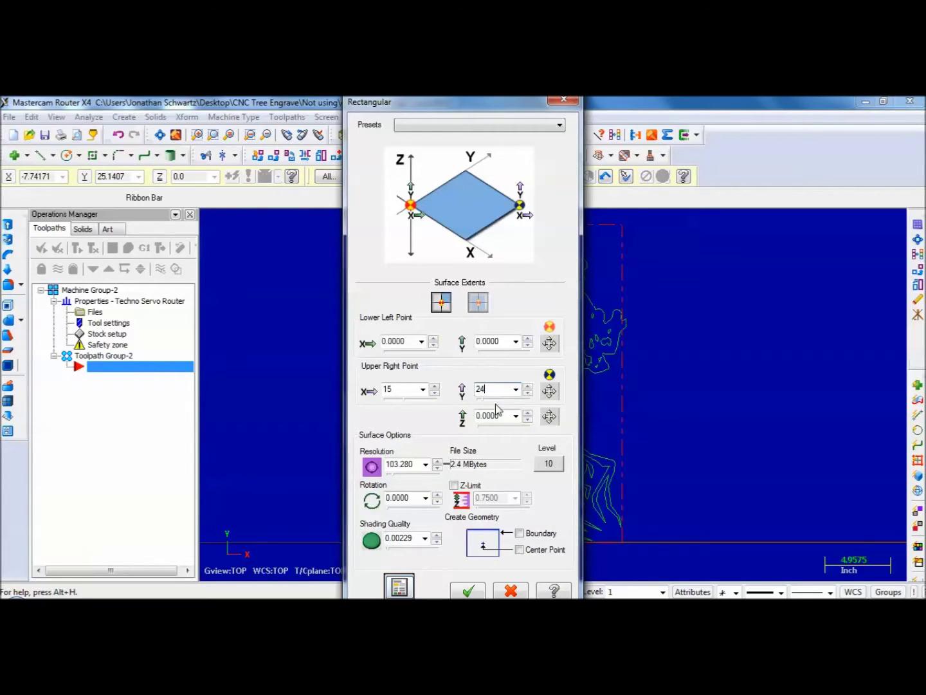
left_click(467, 590)
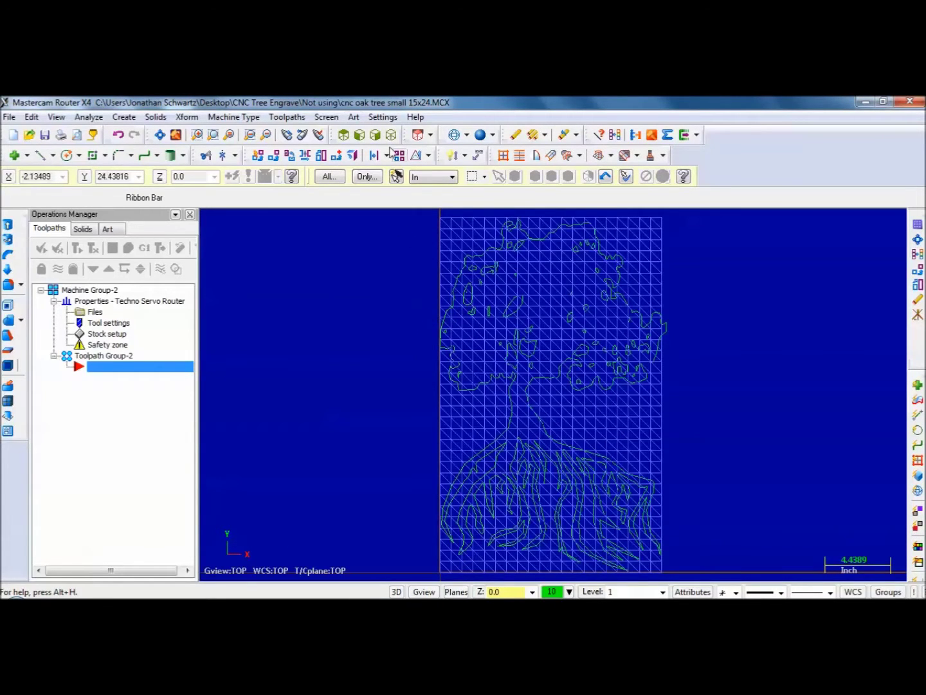
- Start an Organic art operation and chain the whole tree outline as contour 1
left_click(354, 117)
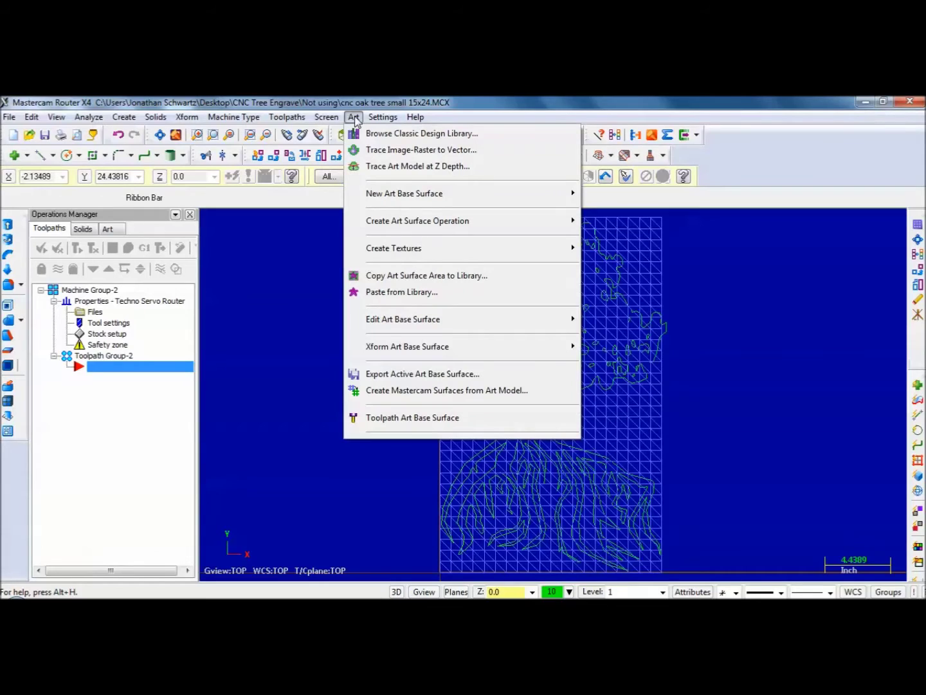
mouse_move(391, 223)
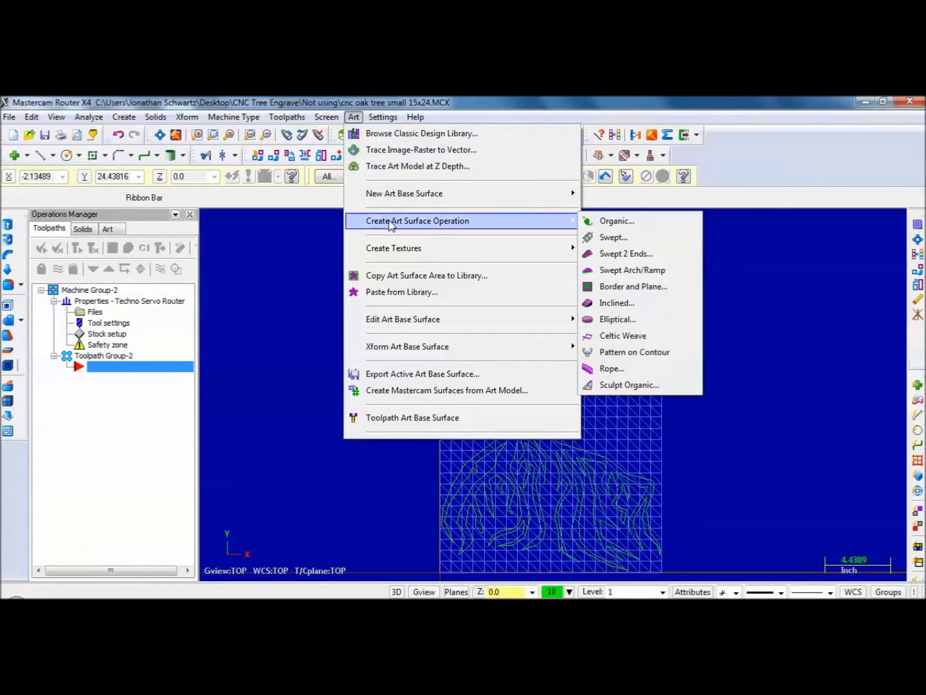
left_click(609, 222)
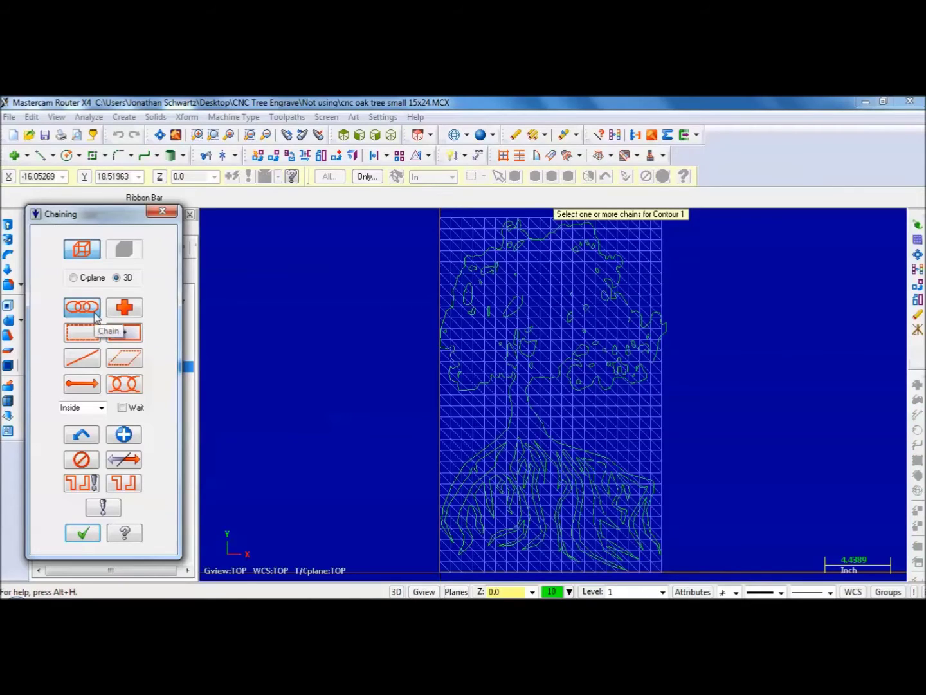
left_click(479, 259)
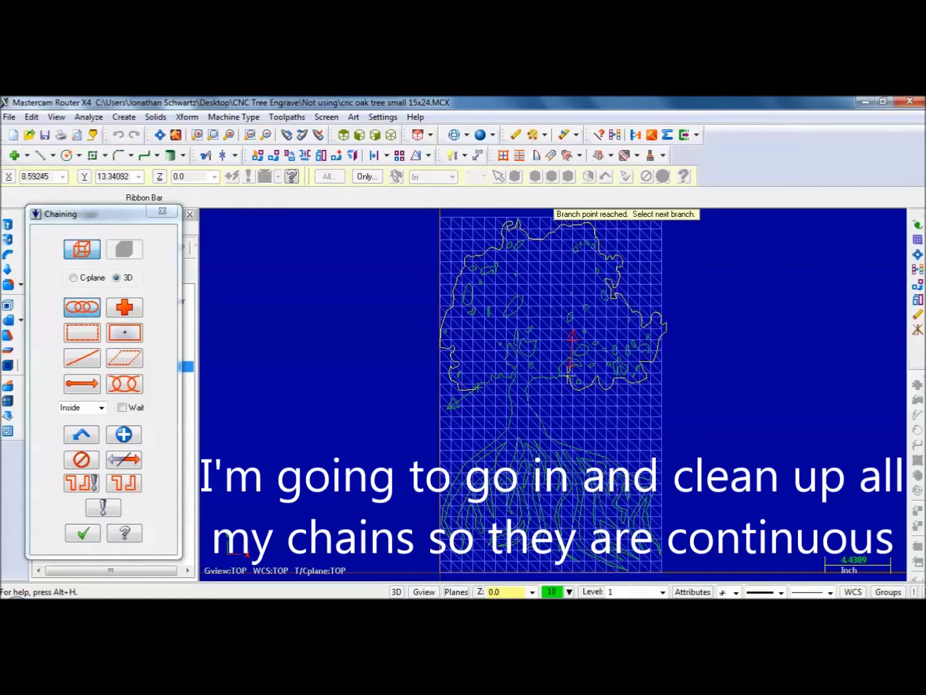
left_click(486, 257)
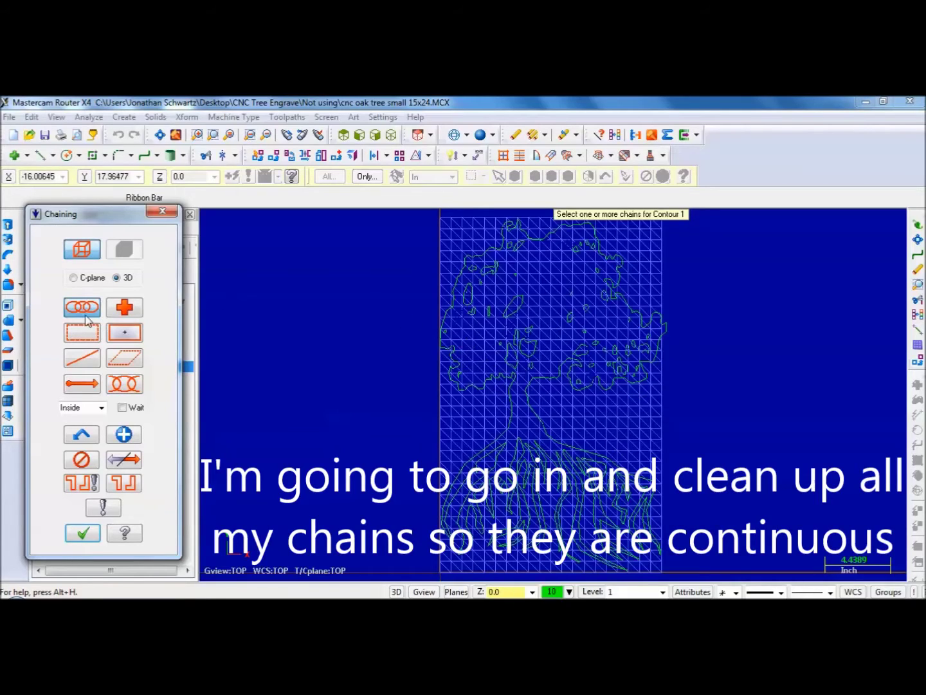
left_click(533, 241)
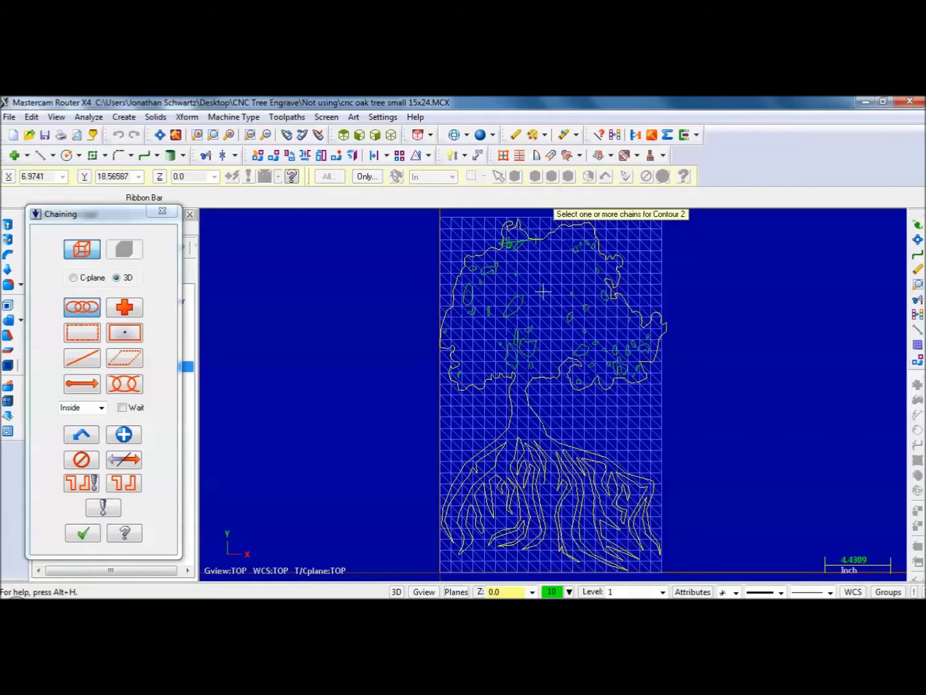
- Chain the enclosed leaf shapes as contours 2 through 10 and finish chaining
left_click(525, 299)
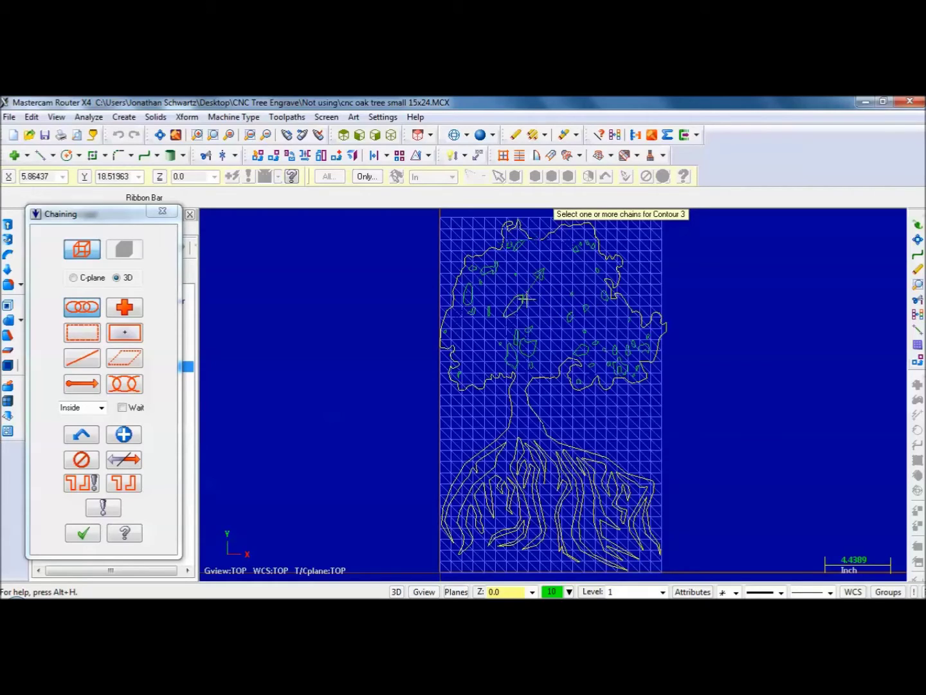
left_click(489, 290)
left_click(468, 296)
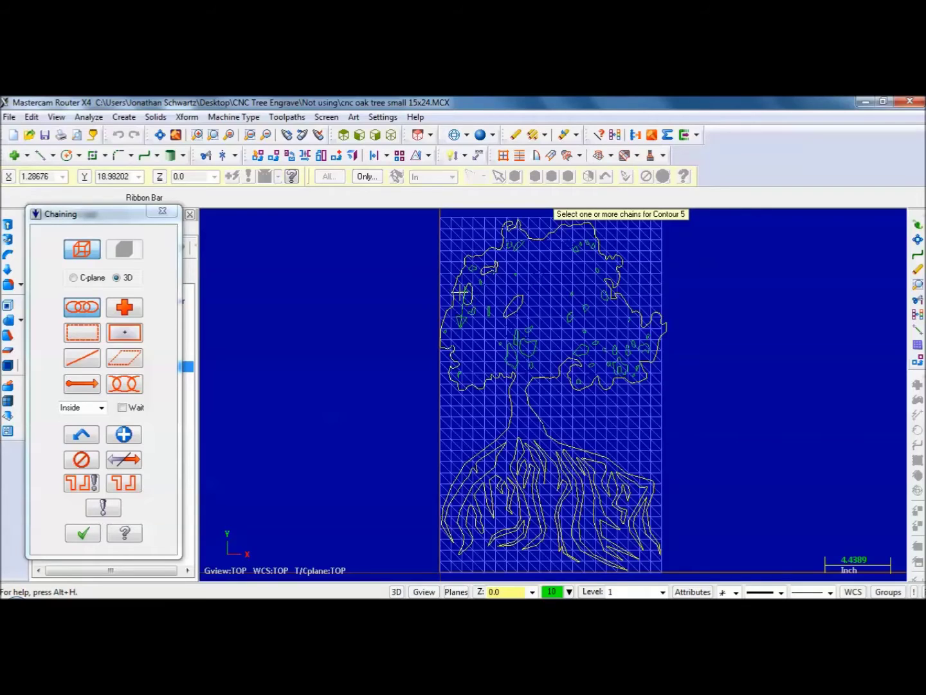
left_click(536, 348)
left_click(505, 349)
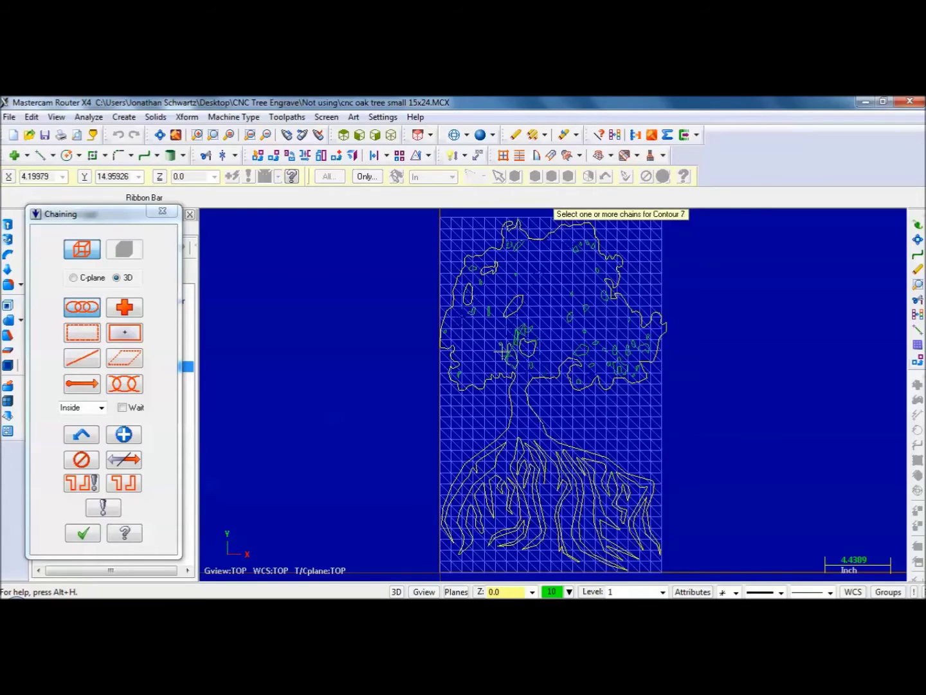
left_click(589, 348)
left_click(584, 315)
left_click(585, 317)
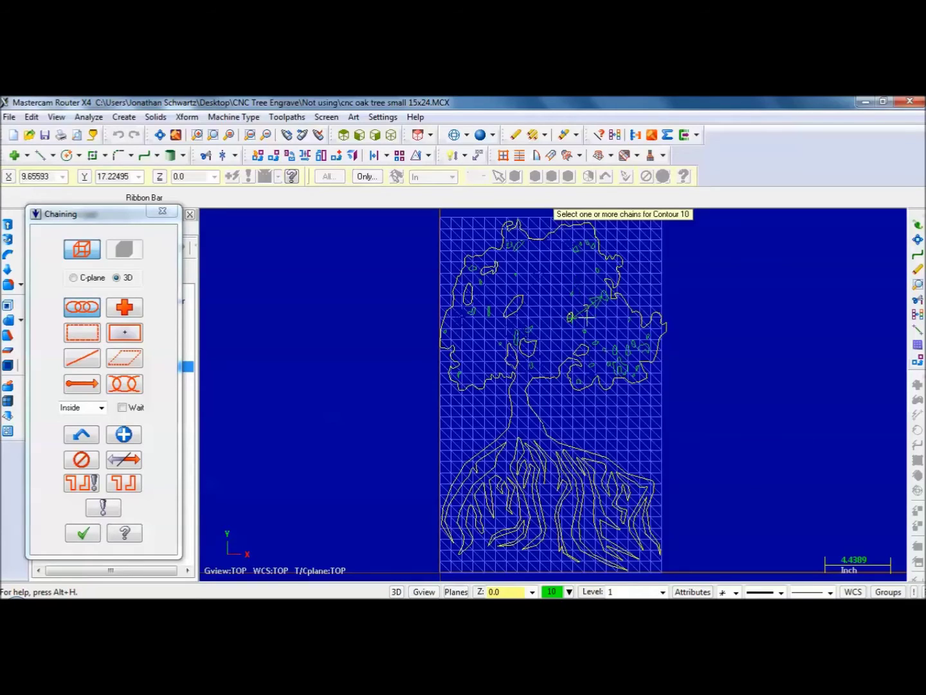
left_click(616, 350)
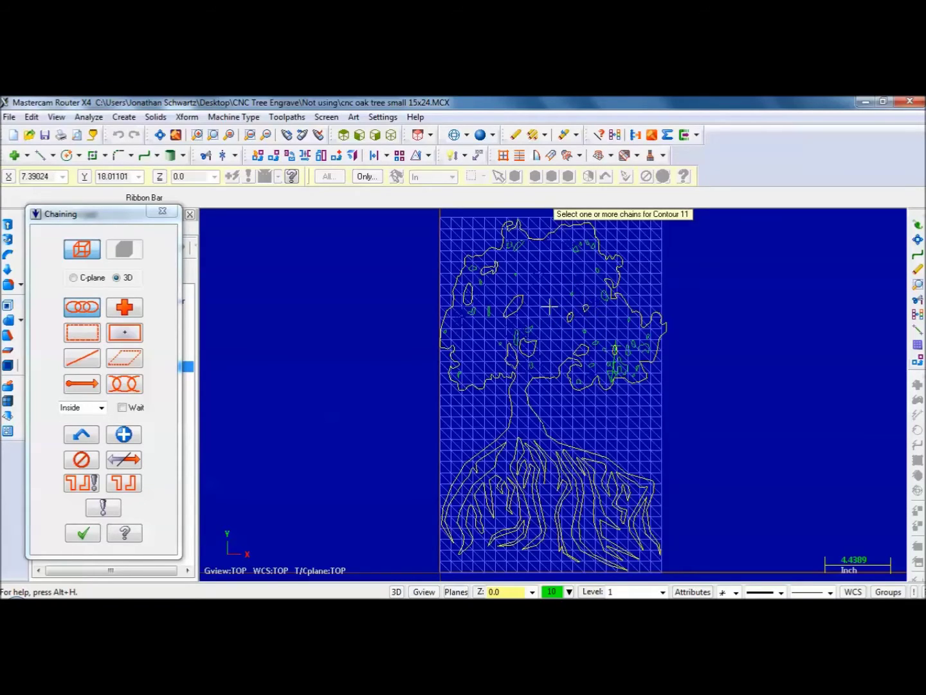
left_click(82, 533)
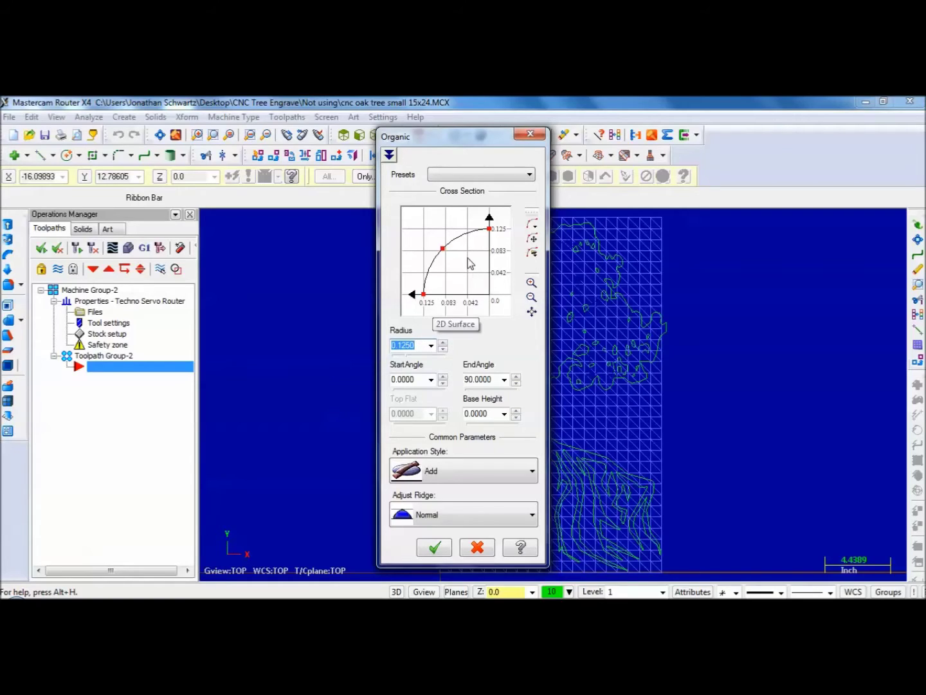
- Set the organic radius to 0.2500 with Sub Cut style, then confirm the prefixed operation name
left_click(431, 345)
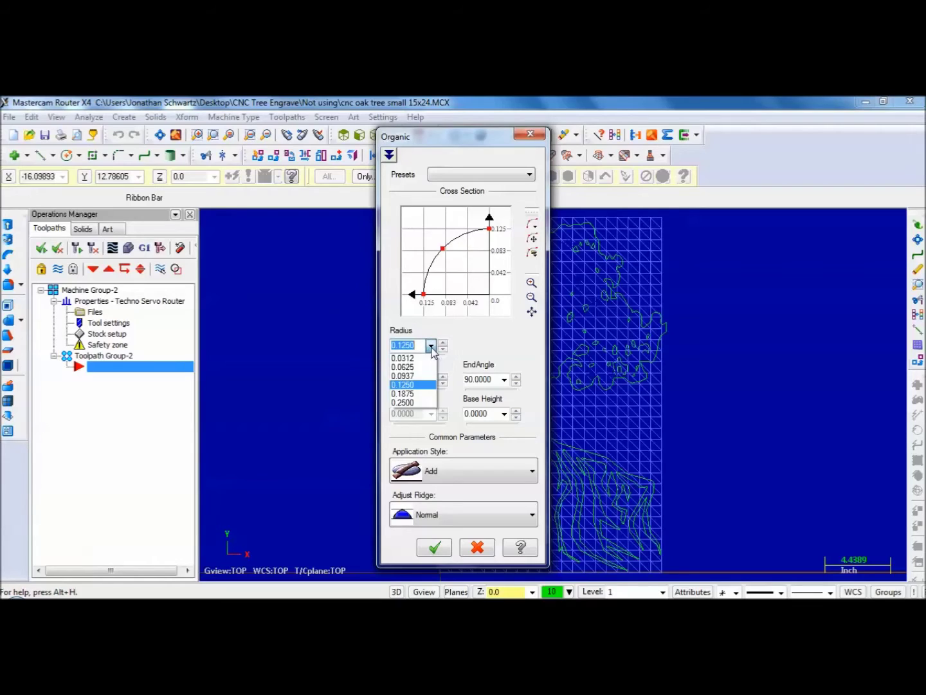
left_click(412, 402)
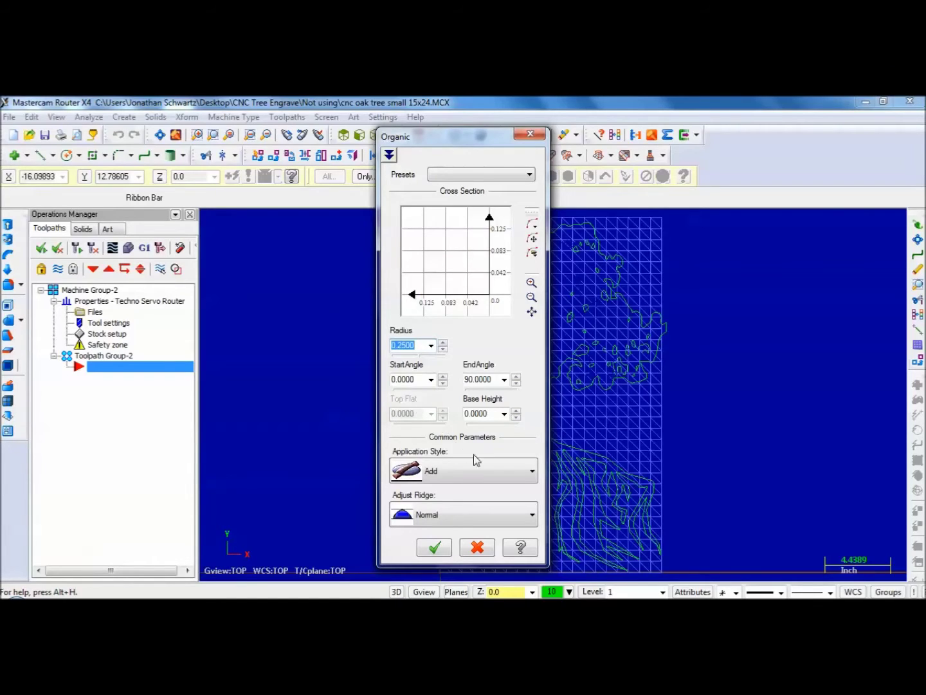
left_click(536, 475)
scroll(505, 450, "down", 1)
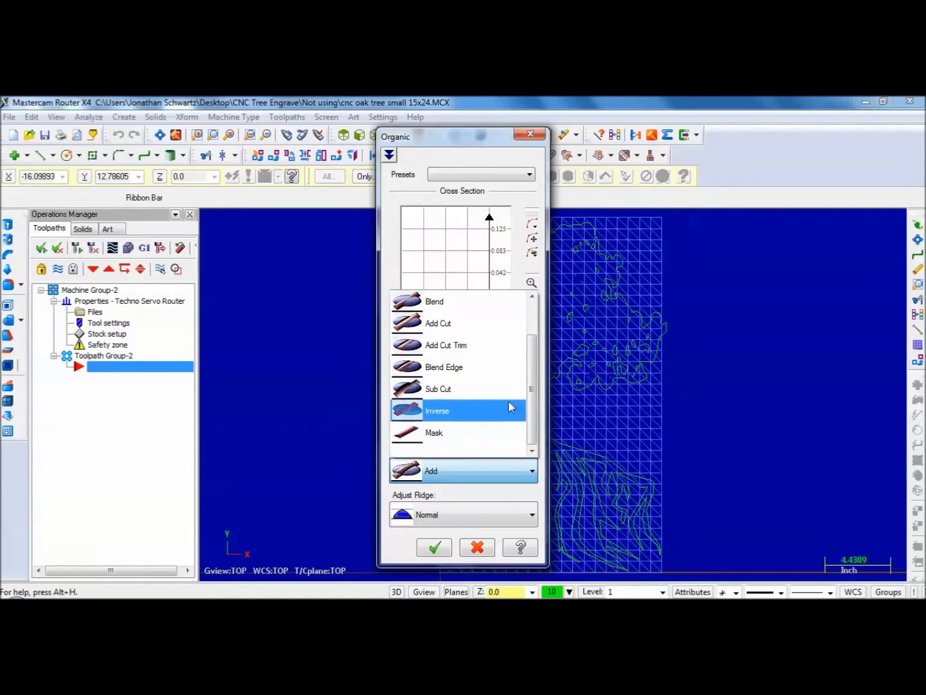
left_click(475, 390)
left_click(432, 546)
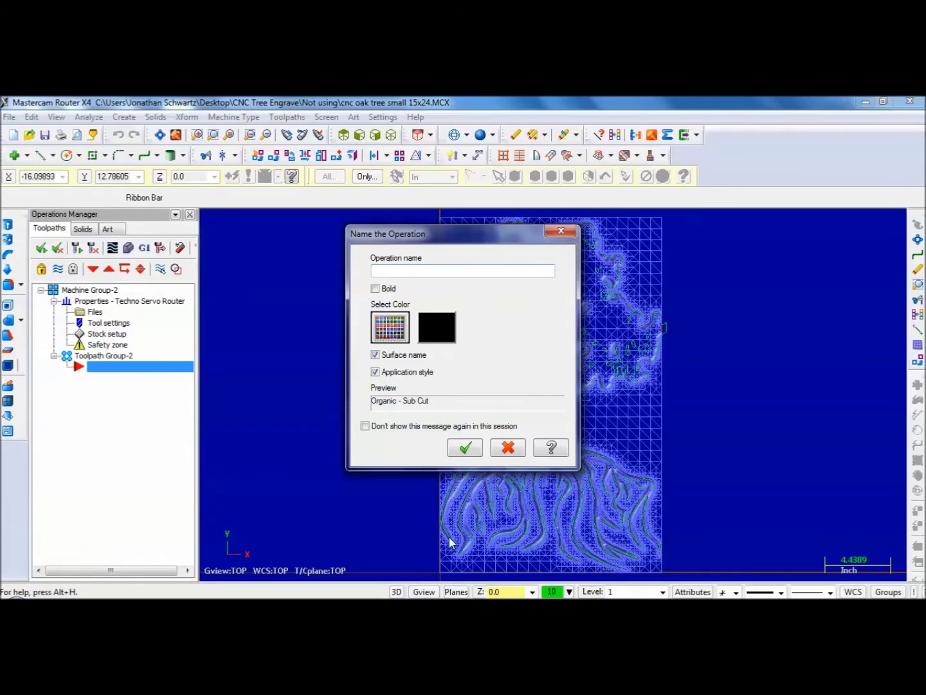
type("2")
left_click(466, 446)
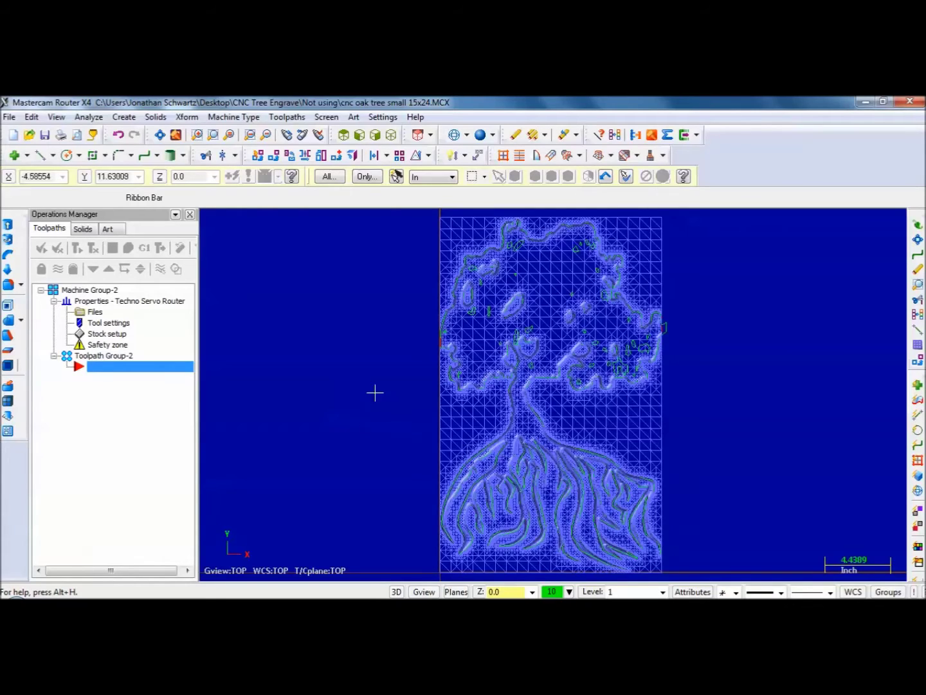
- Start the art base surface toolpath, keep the NC name, and select the 1/2 BALL CUTTER
left_click(354, 118)
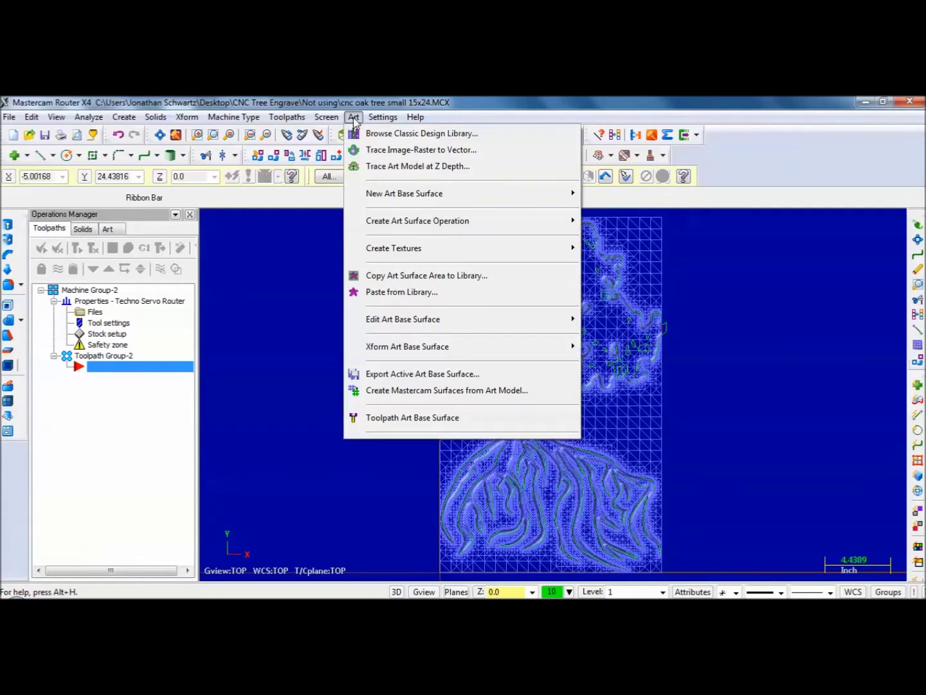
left_click(404, 418)
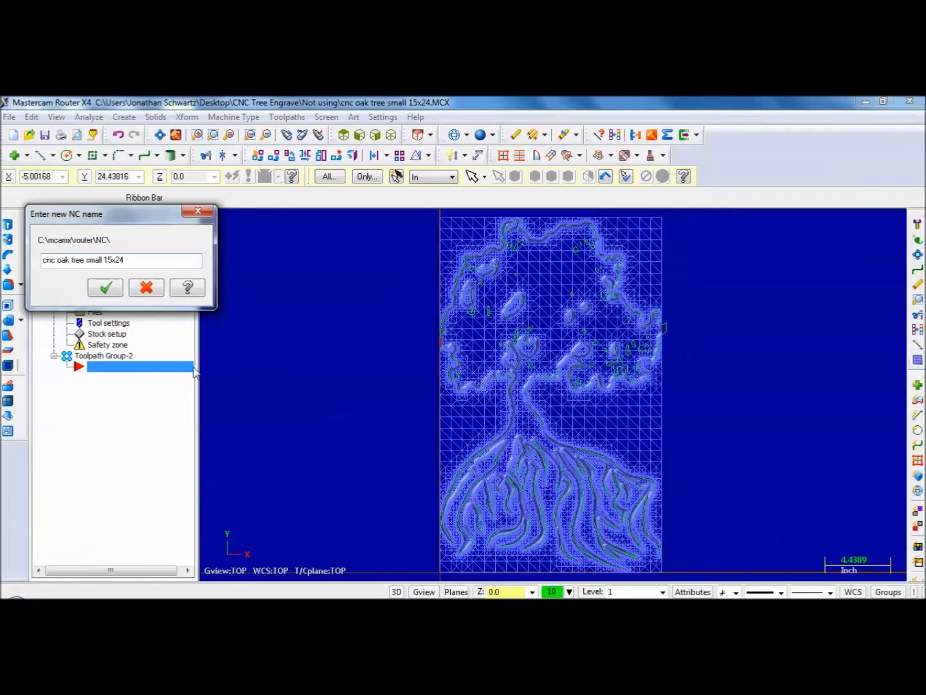
left_click(105, 287)
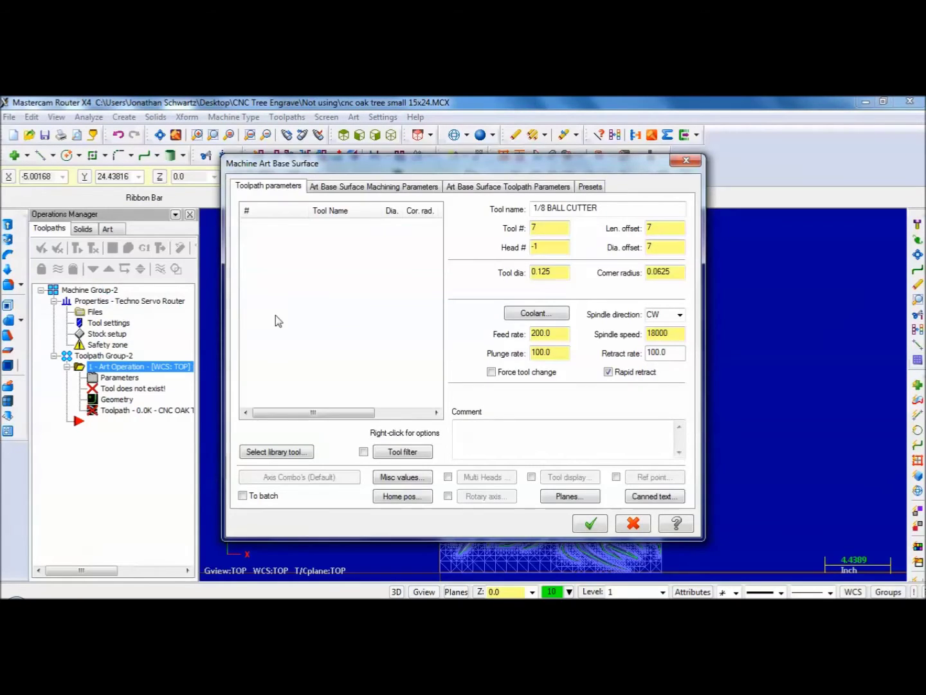
left_click(274, 453)
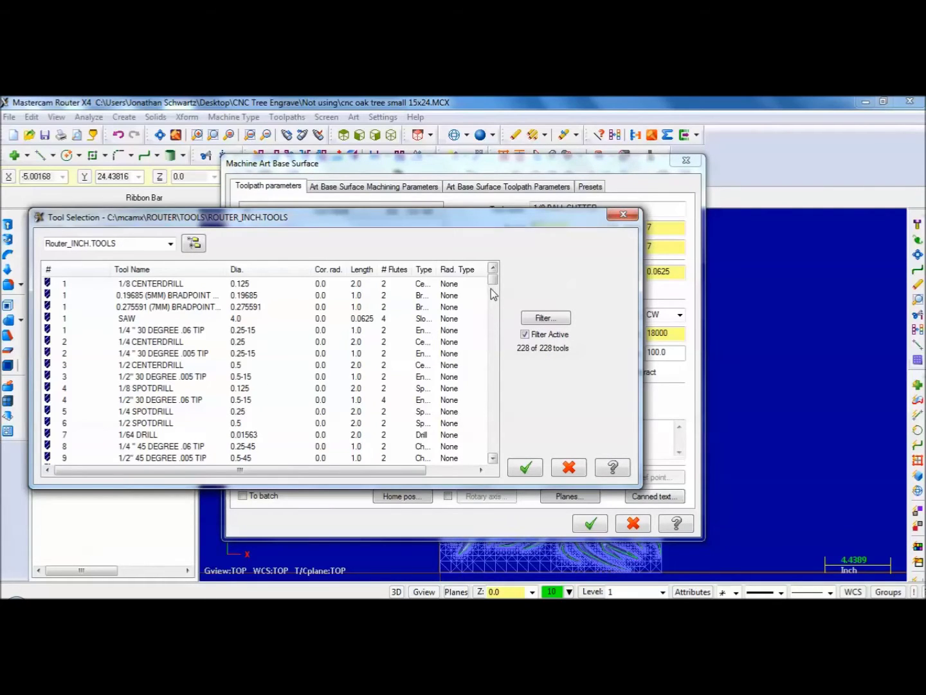
left_click_drag(494, 283, 486, 417)
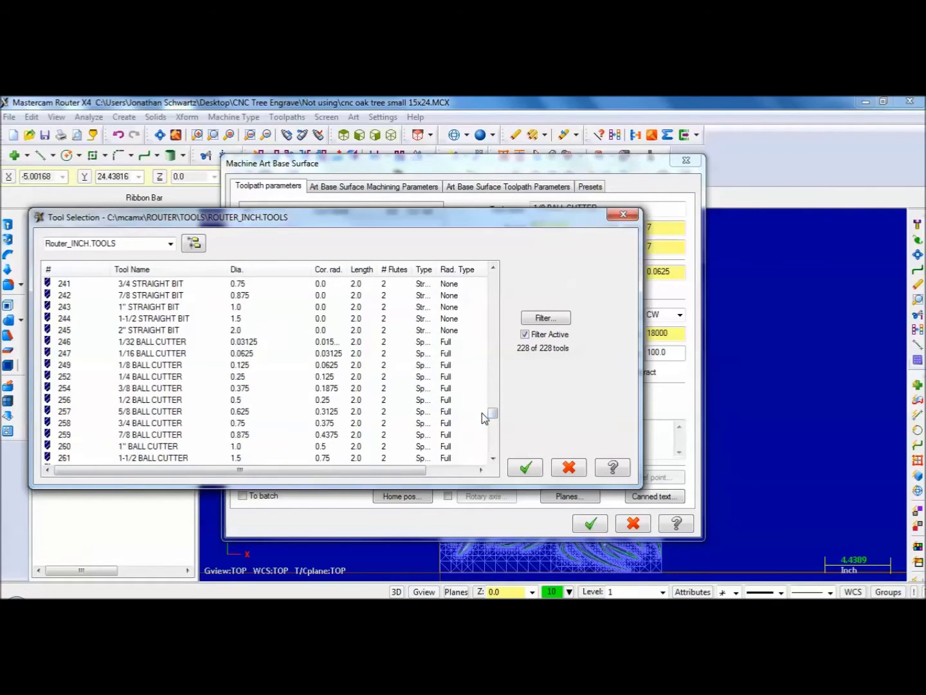
left_click(172, 401)
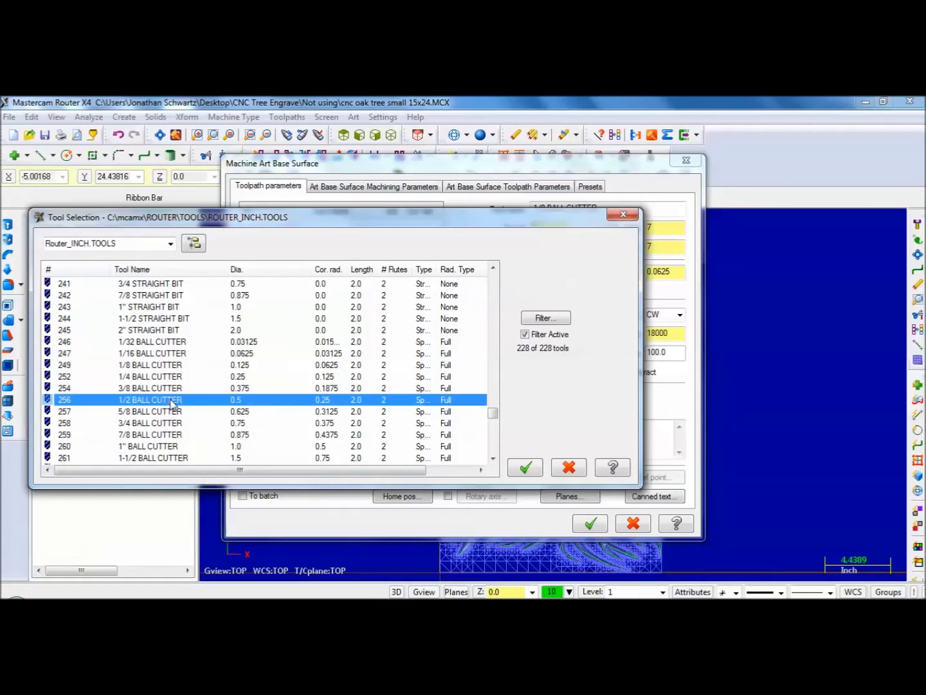
left_click(526, 468)
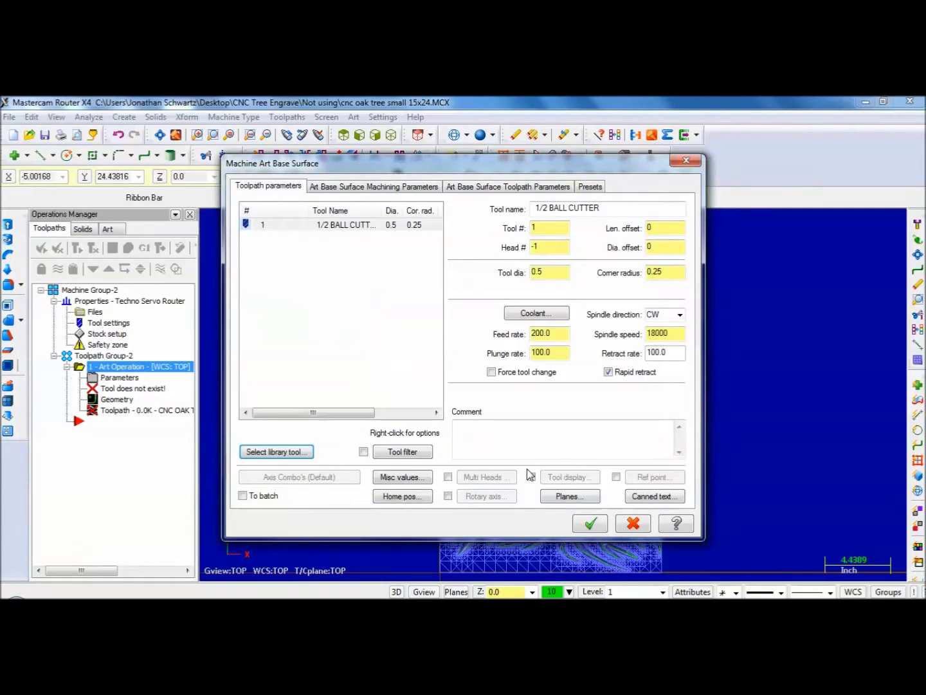
- Set feed rate 120 and plunge rate 60, then generate the toolpath
left_click_drag(553, 333, 532, 335)
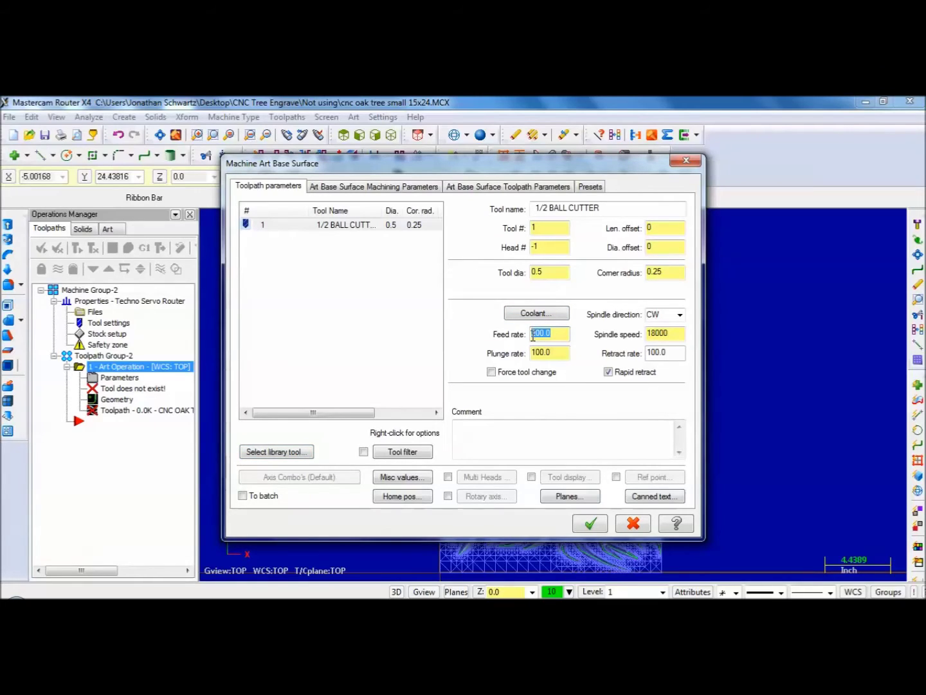
type("1")
key("Tab")
type("60")
left_click(382, 188)
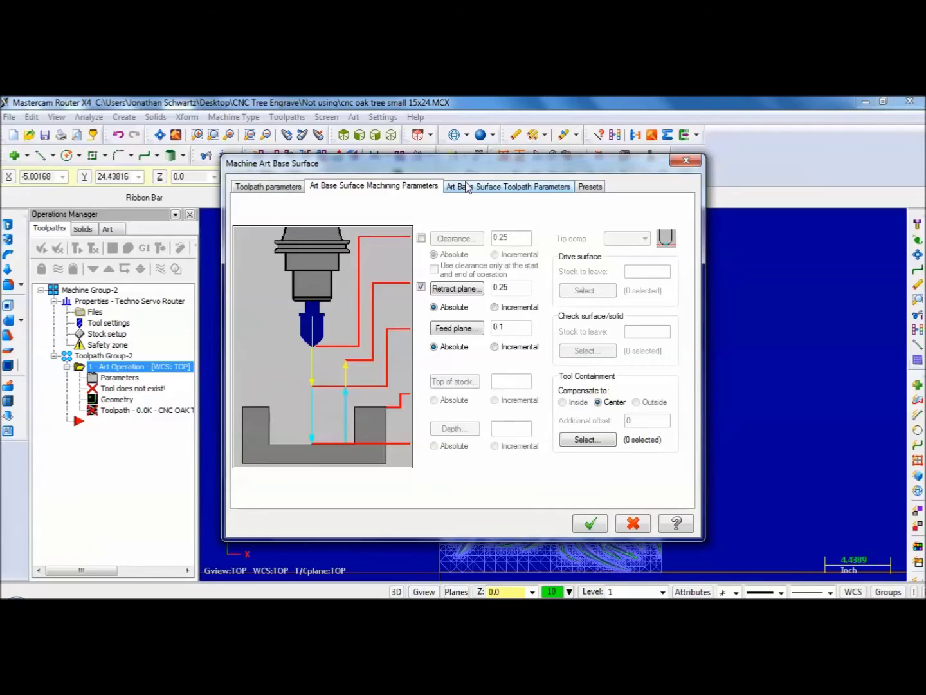
left_click(467, 187)
left_click(274, 186)
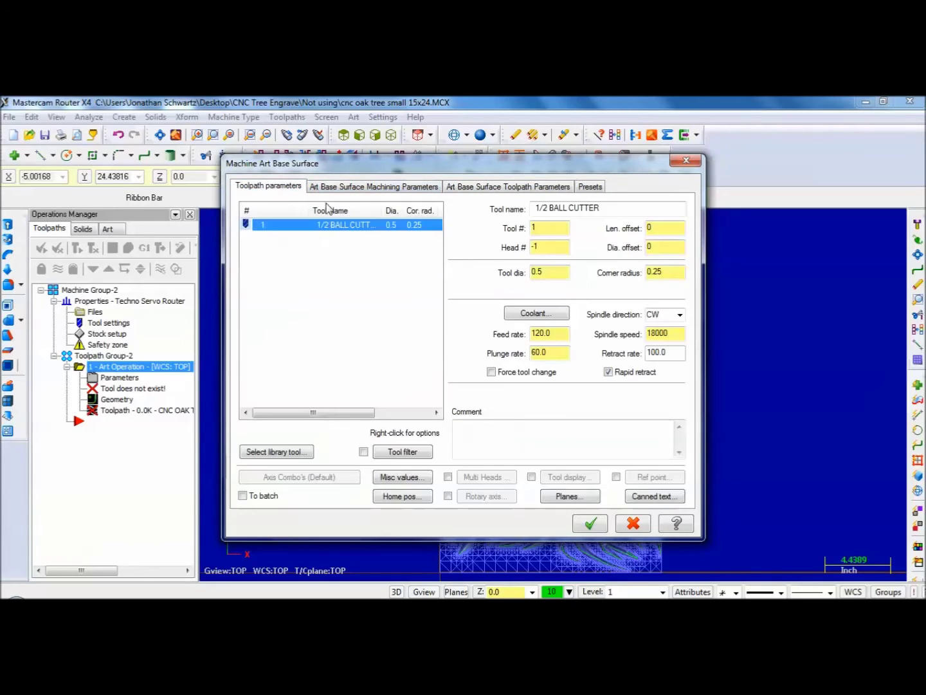
left_click(590, 523)
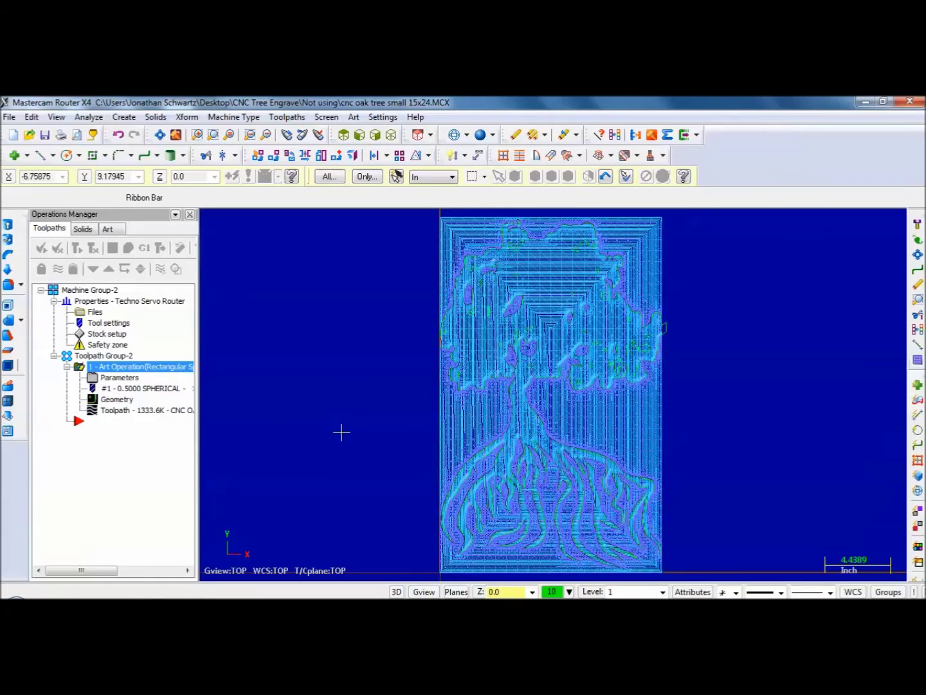
- Verify the toolpath in isometric view, inspect the carved tree, then return to Top view
left_click(128, 249)
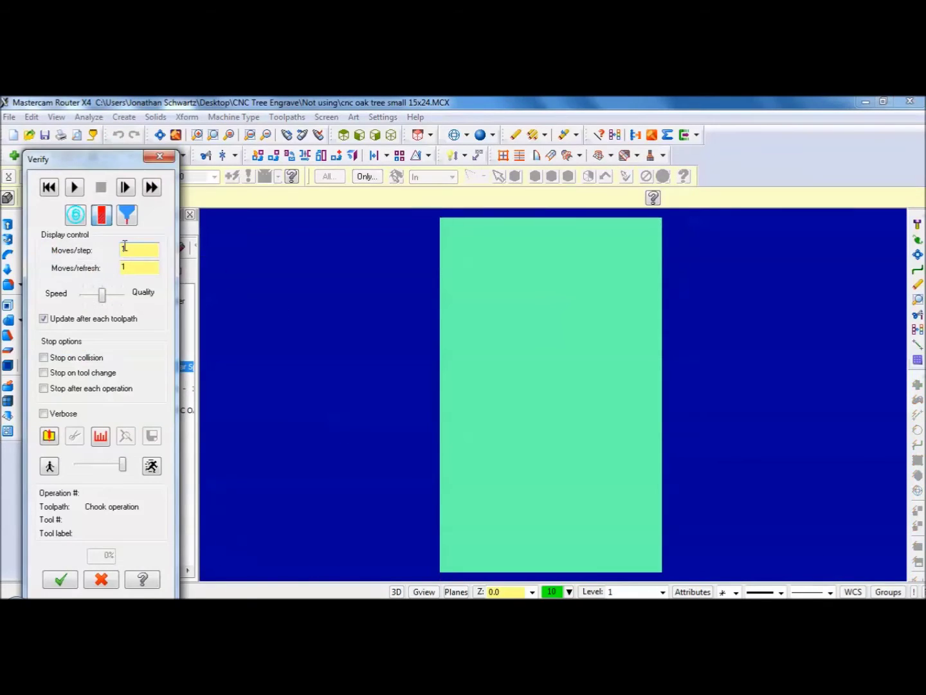
left_click(375, 137)
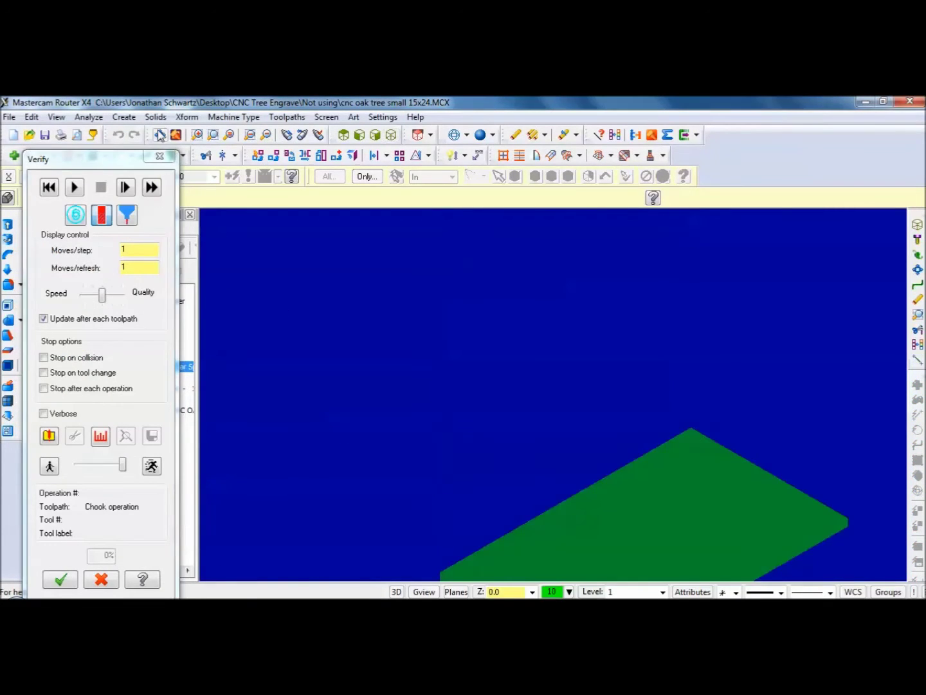
left_click(160, 135)
left_click(74, 188)
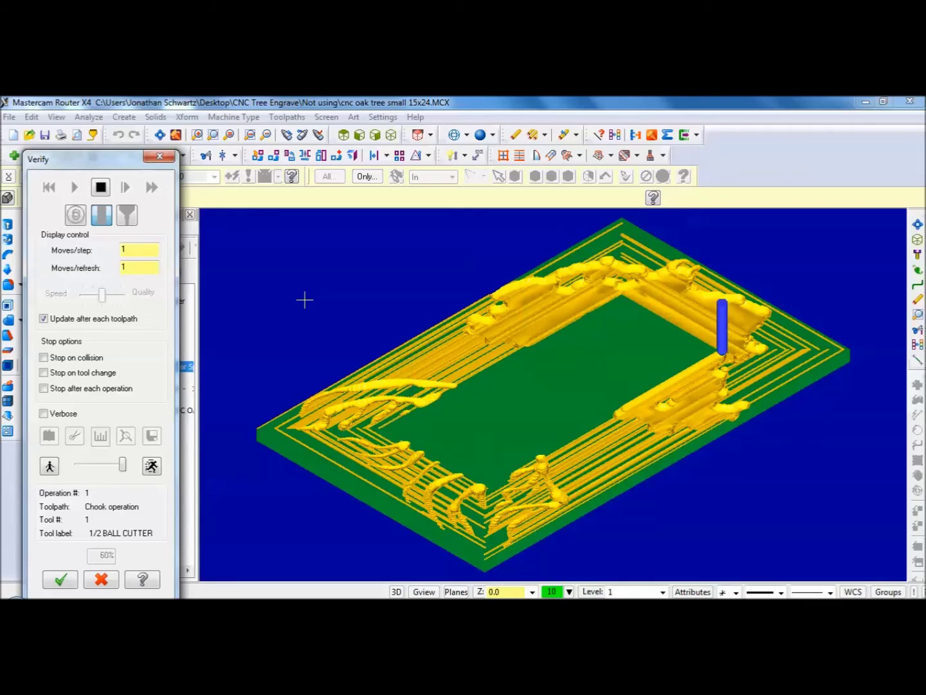
middle_click_drag(328, 294, 296, 307)
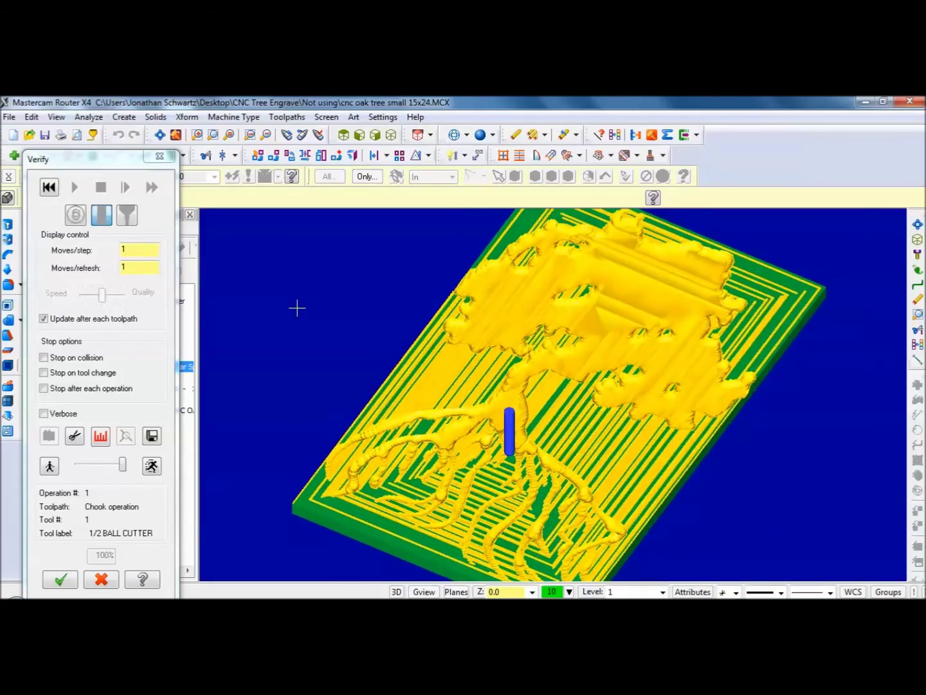
left_click(159, 157)
left_click(344, 134)
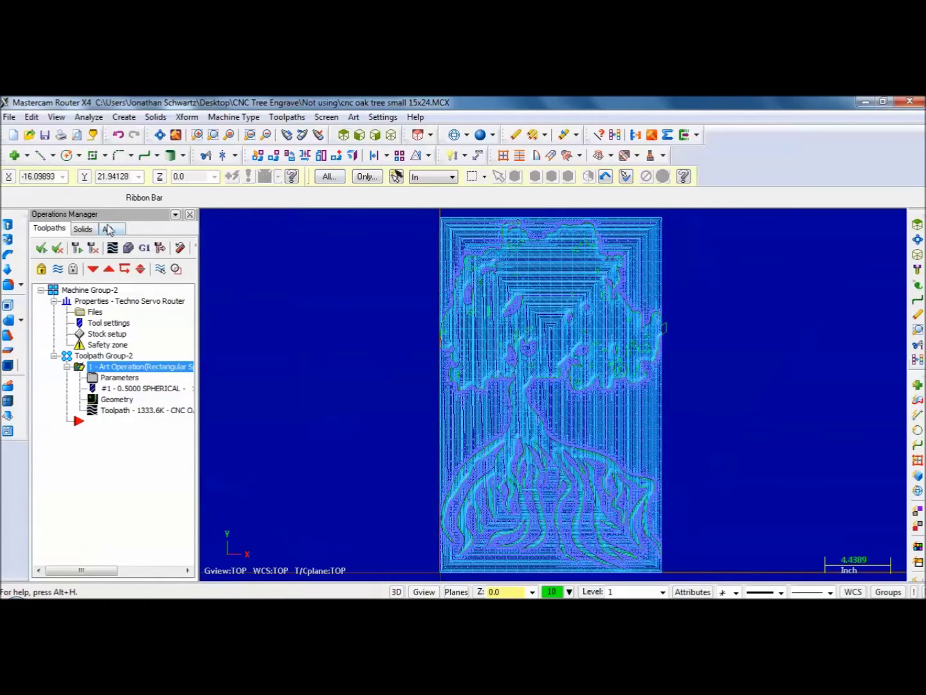
- Save the part and post the operation as CNC OAK TREE SMALL 15X24.NC on the Desktop
left_click(9, 117)
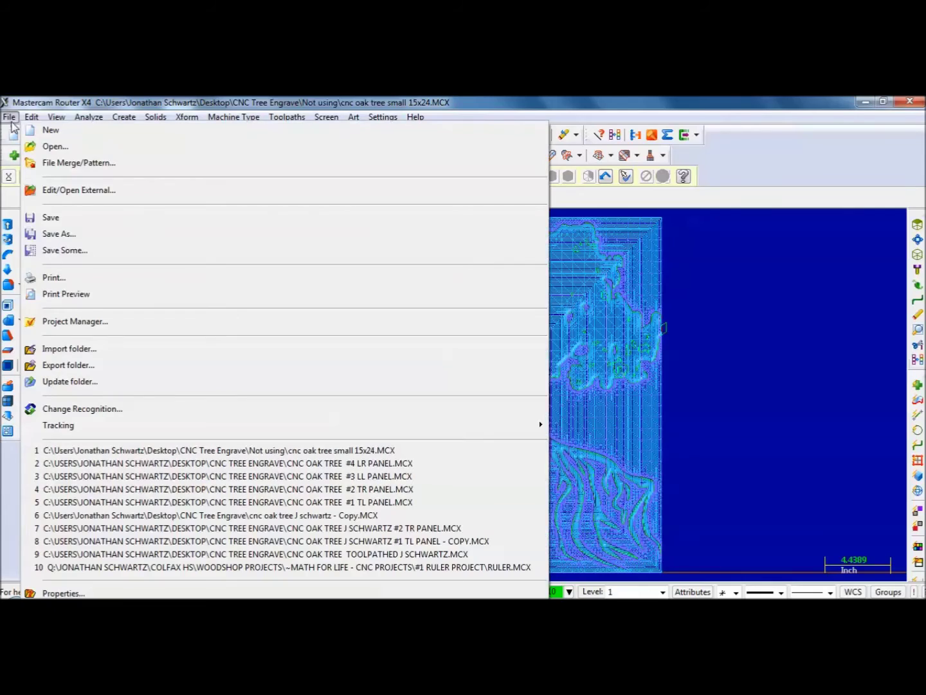
left_click(62, 218)
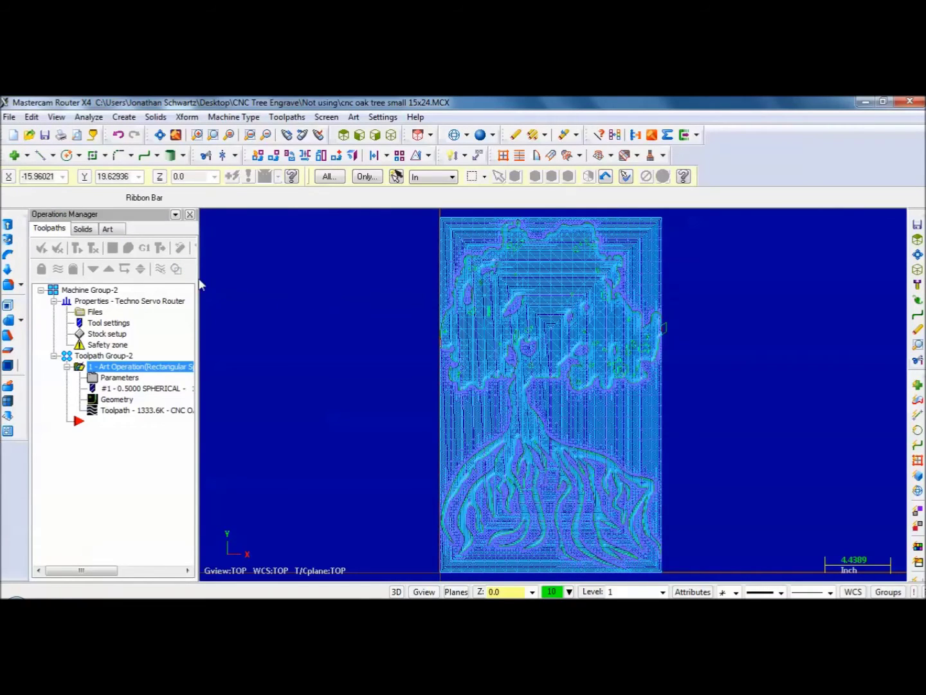
left_click(144, 248)
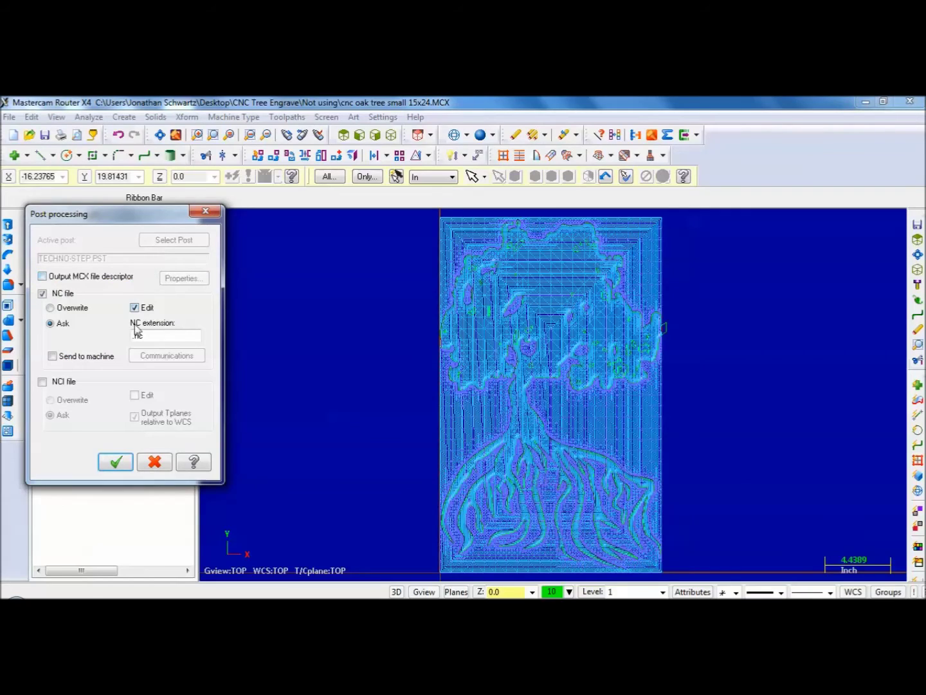
left_click(114, 462)
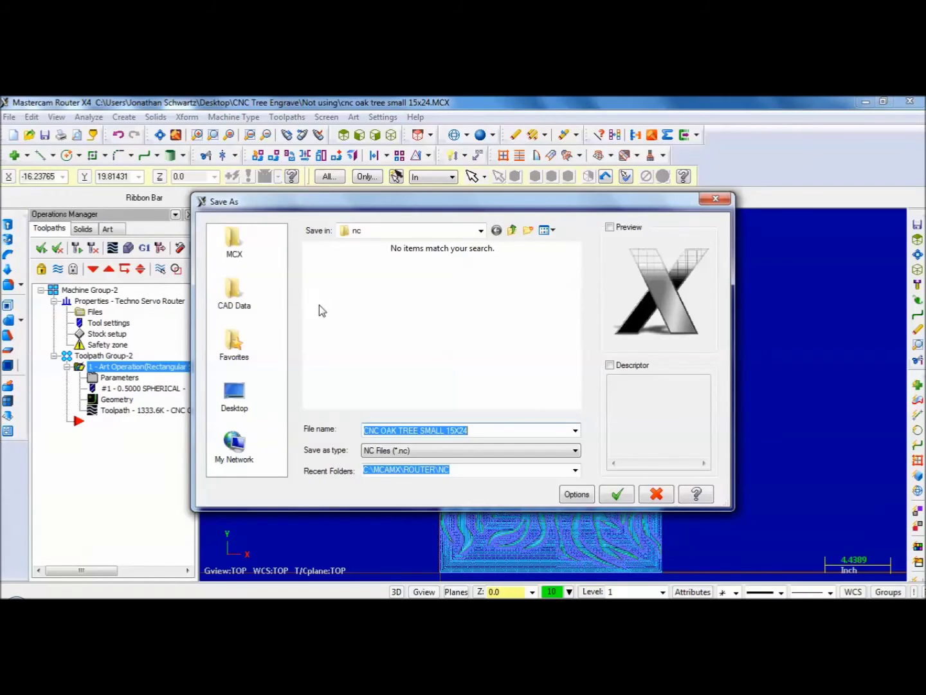
left_click(481, 230)
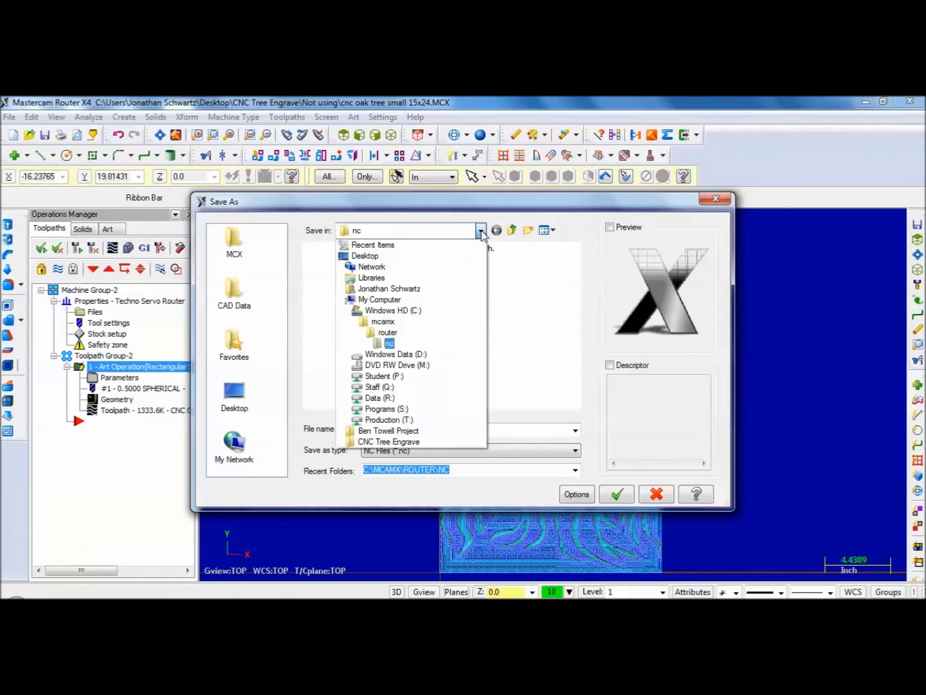
left_click(370, 257)
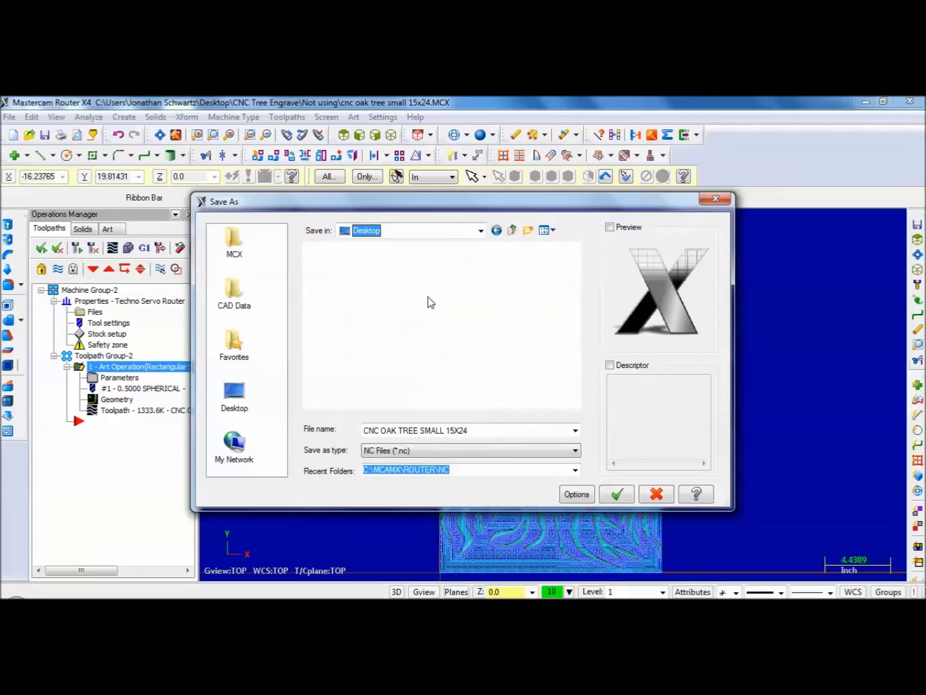
left_click(616, 494)
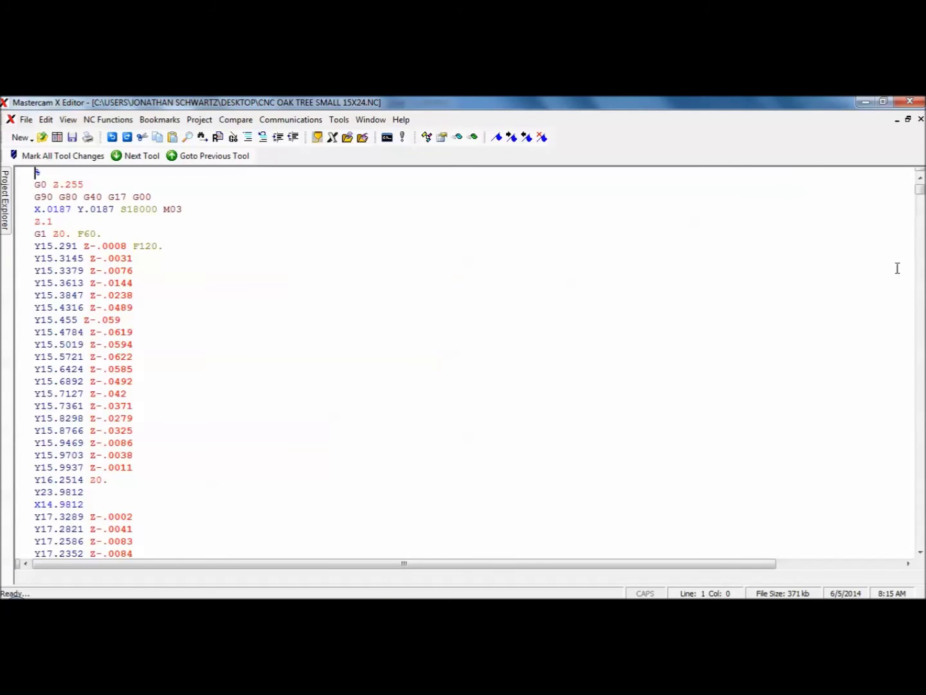
- Scroll through the posted NC program in Mastercam X Editor to its M5 M30 ending
left_click_drag(920, 191, 888, 191)
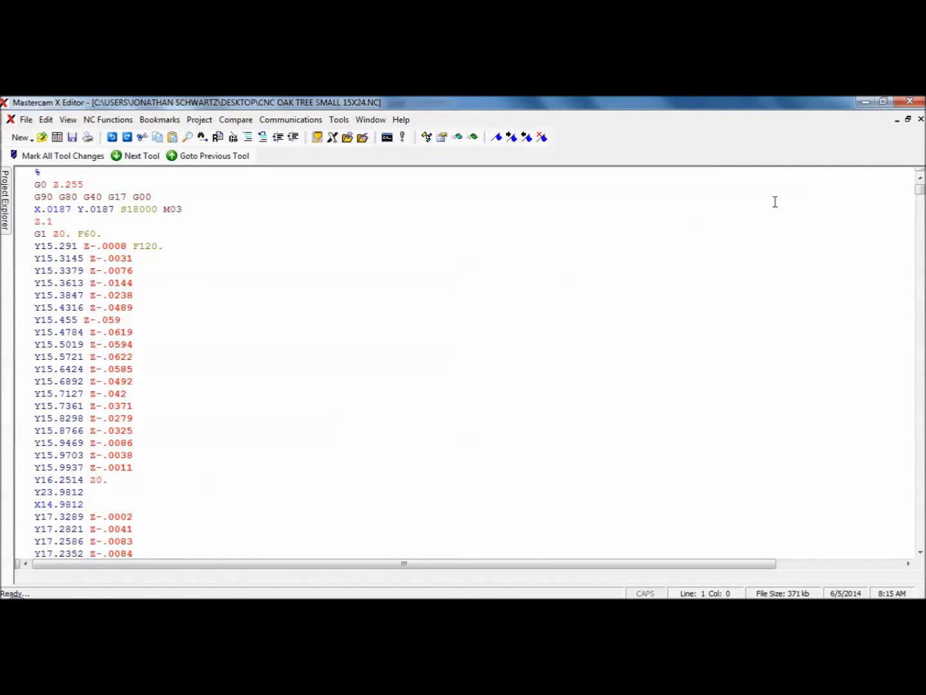